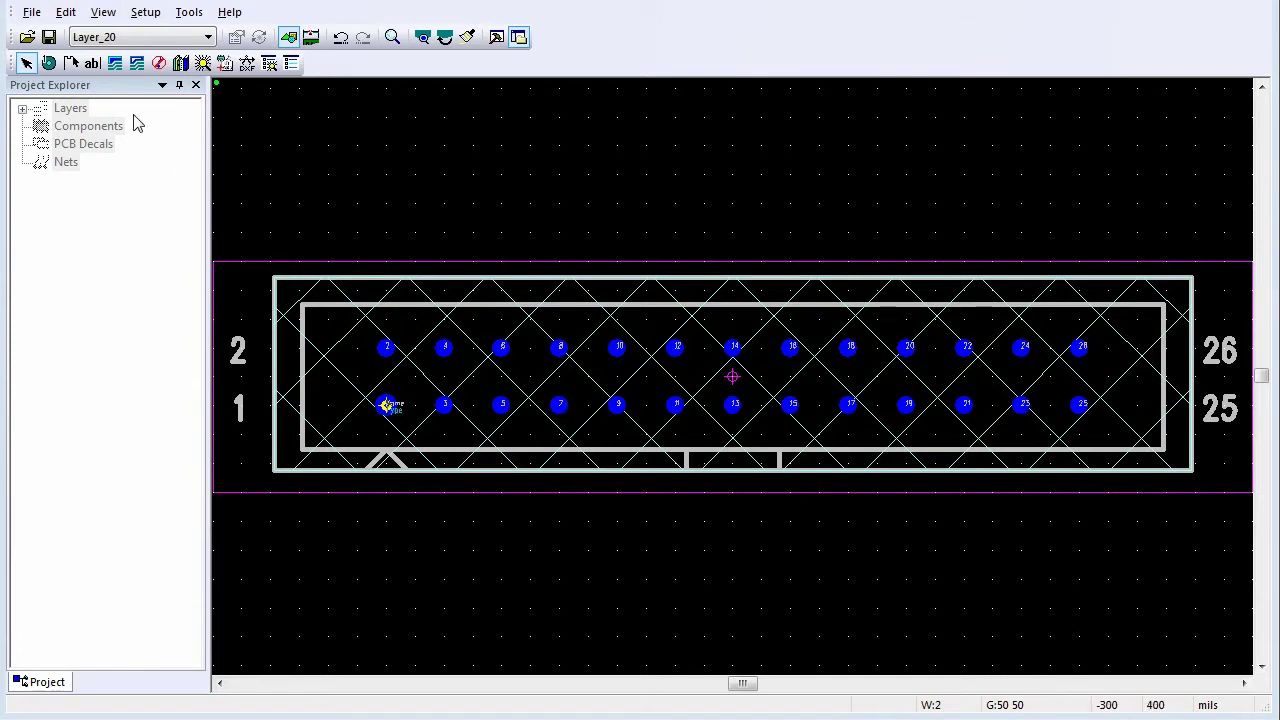
# Open the Edit menu for the 26-pin header decal
pyautogui.click(65, 12)
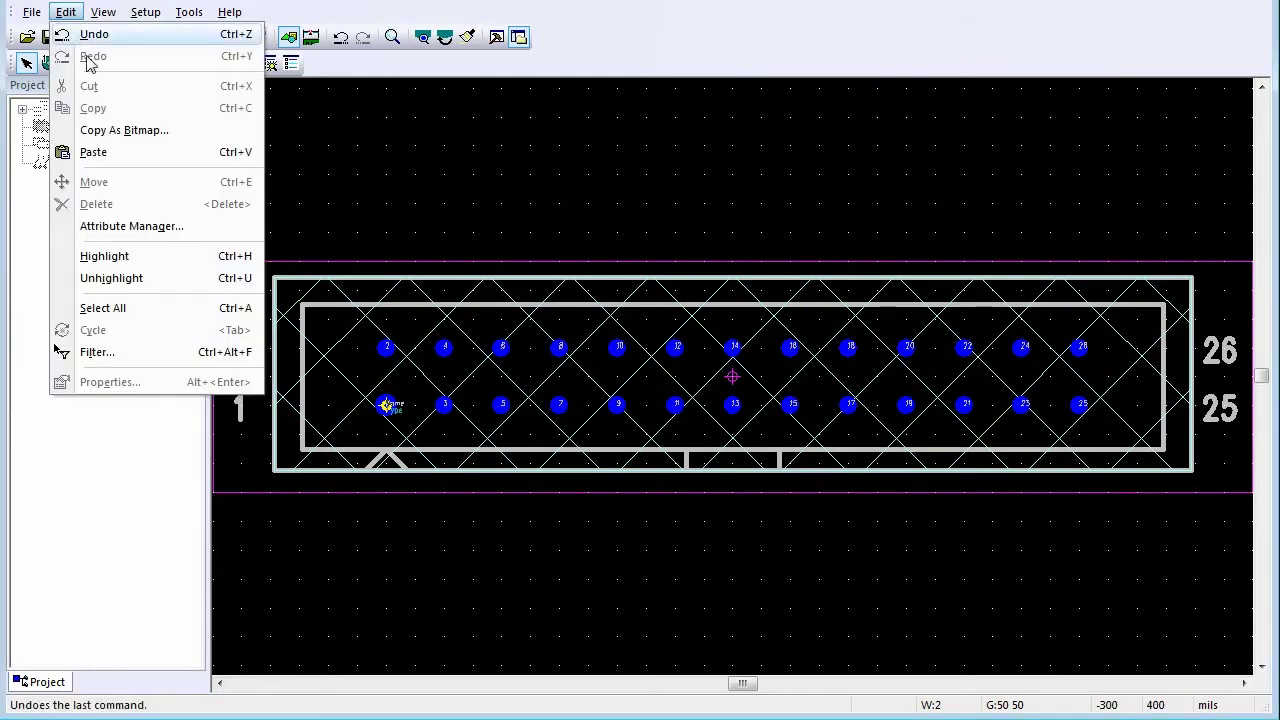
# Enter 354 as the Geometry.Height value in the Attribute Manager and close it
pyautogui.click(152, 228)
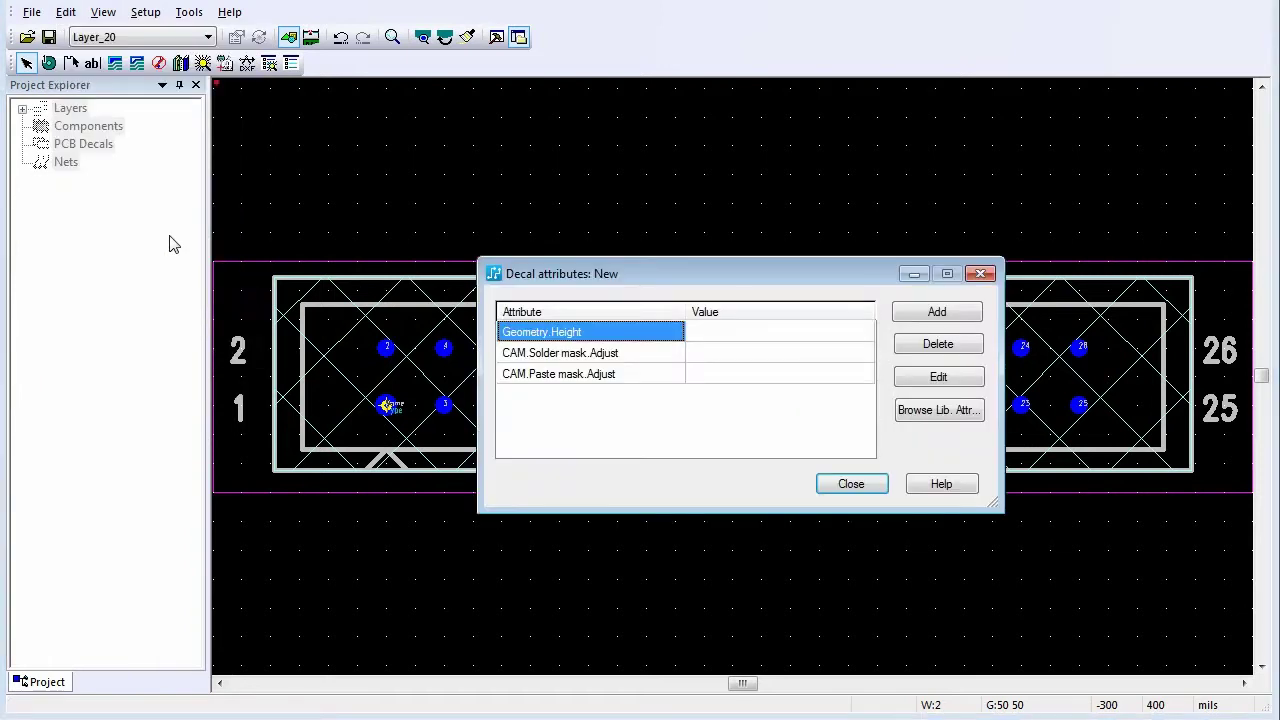
pyautogui.click(727, 331)
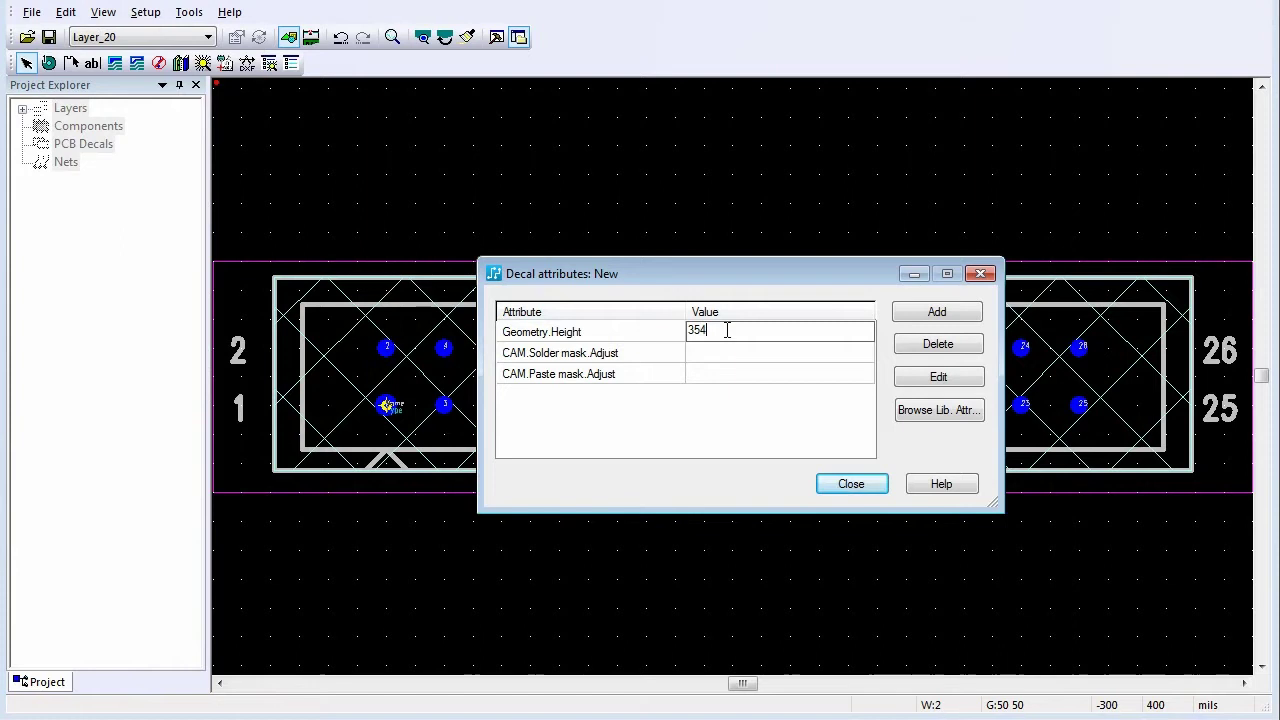
pyautogui.click(851, 484)
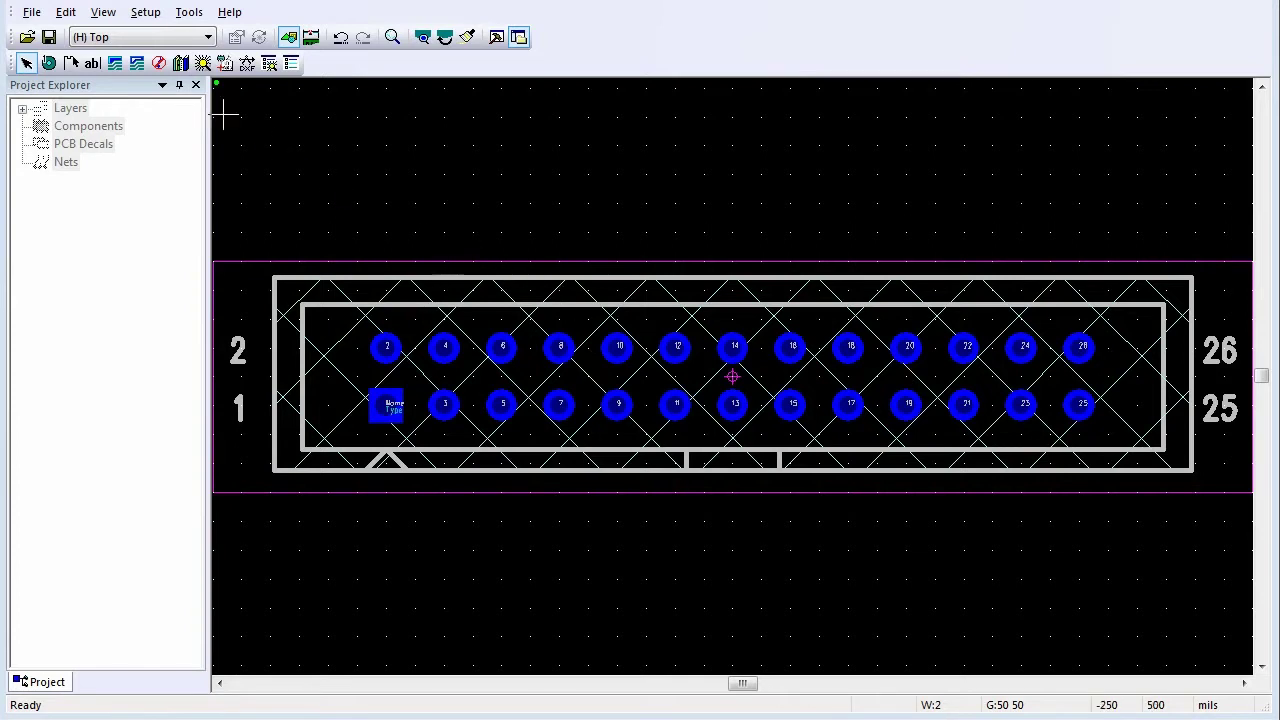
# Switch to the Silkscreen Top layer and filter selection to Text/Drafting items
pyautogui.click(208, 37)
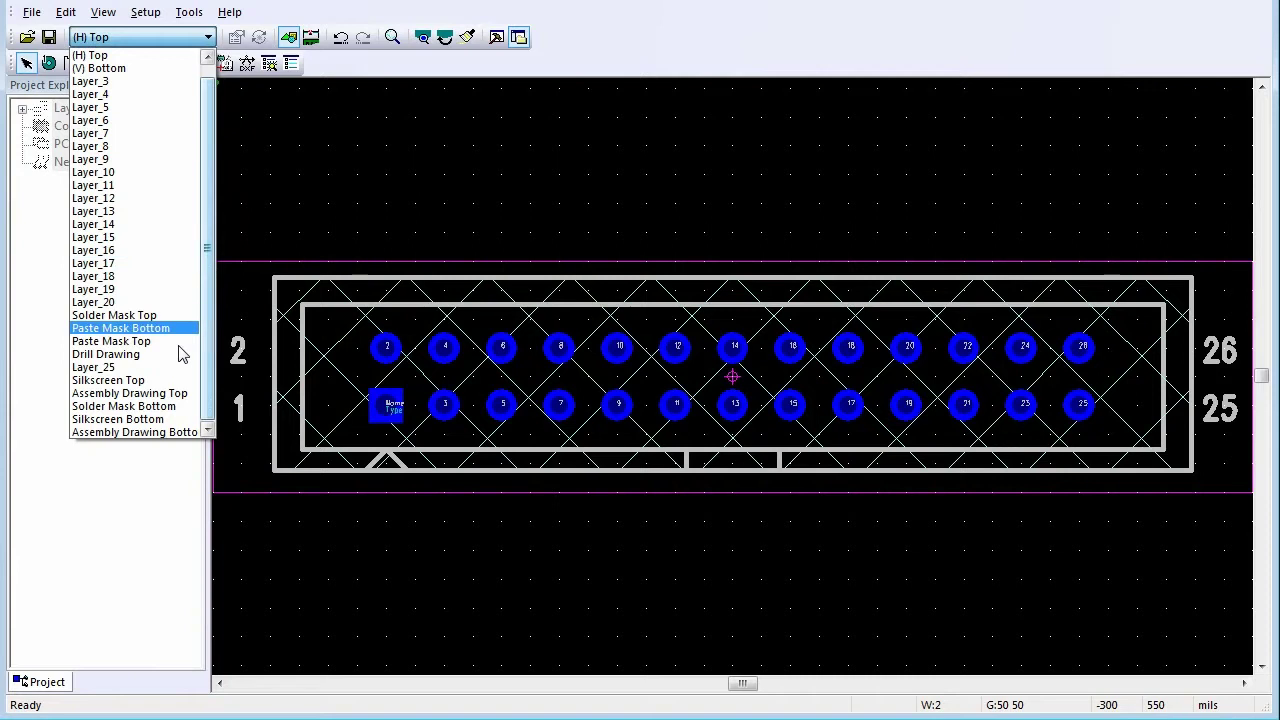
pyautogui.click(140, 380)
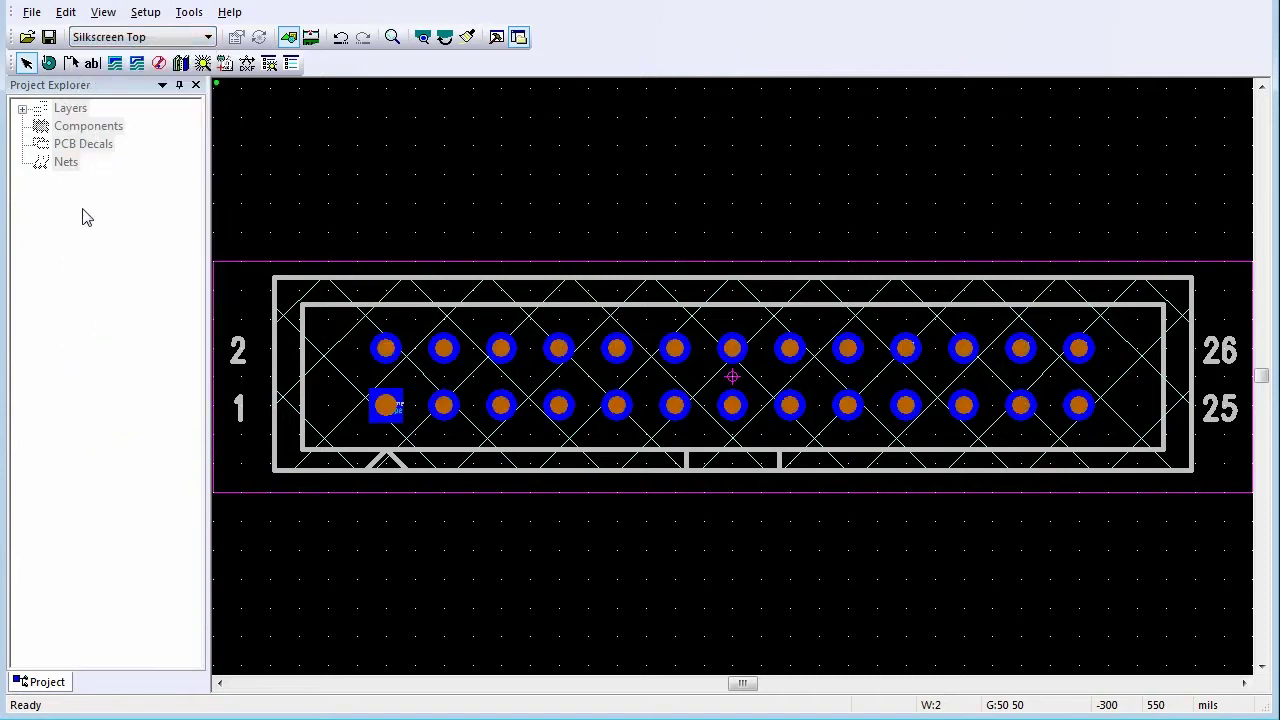
pyautogui.click(26, 63)
pyautogui.rightClick(324, 144)
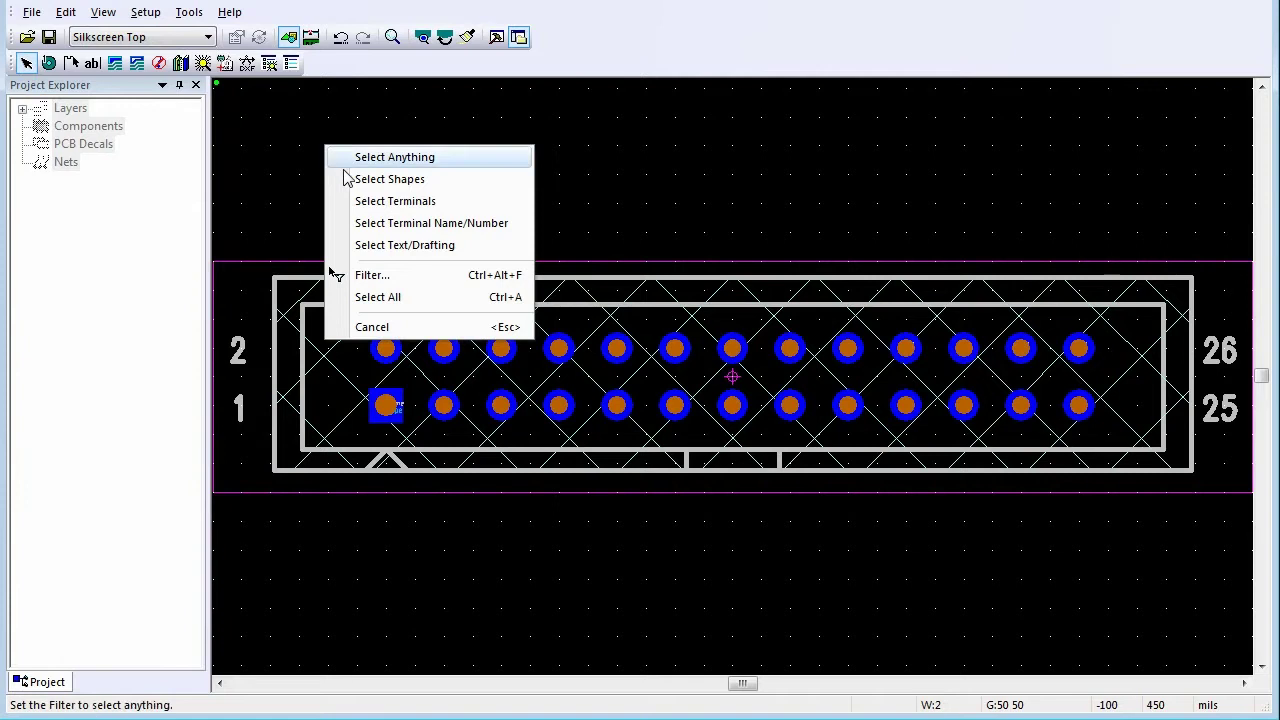
pyautogui.click(391, 245)
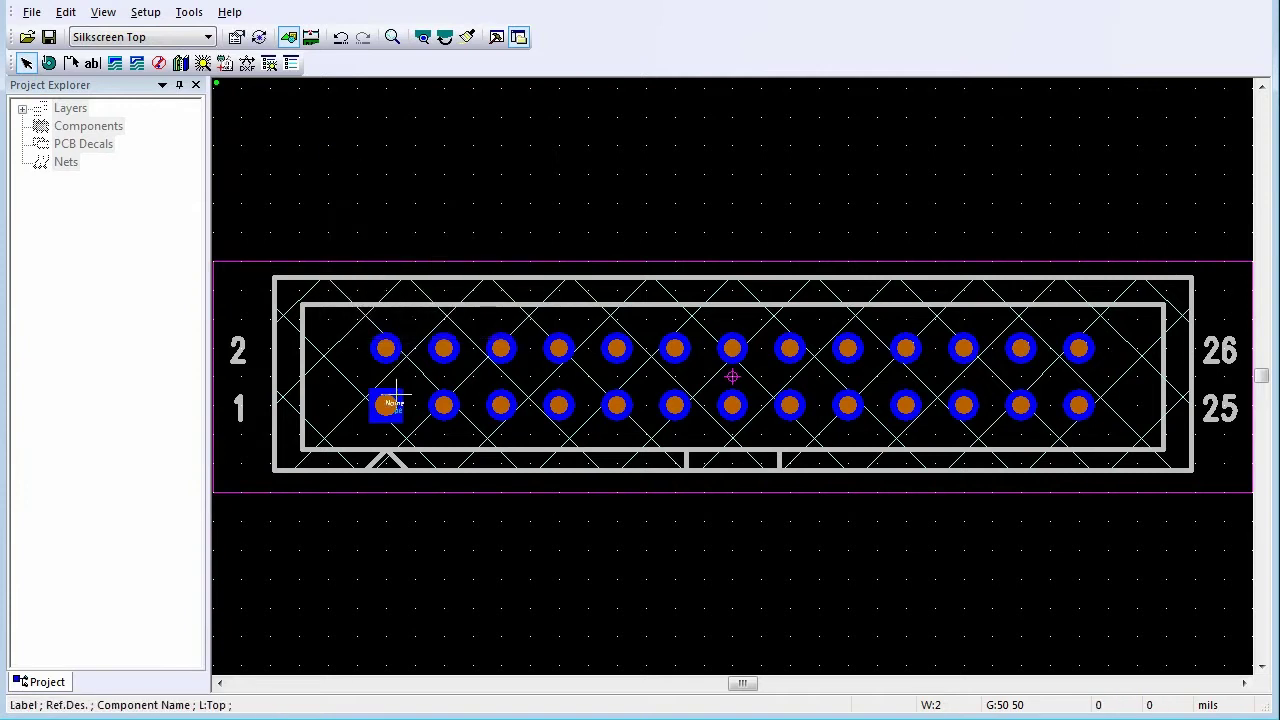
# Open the Name label's properties, keep value-only display, and move it to Silkscreen Top
pyautogui.rightClick(470, 317)
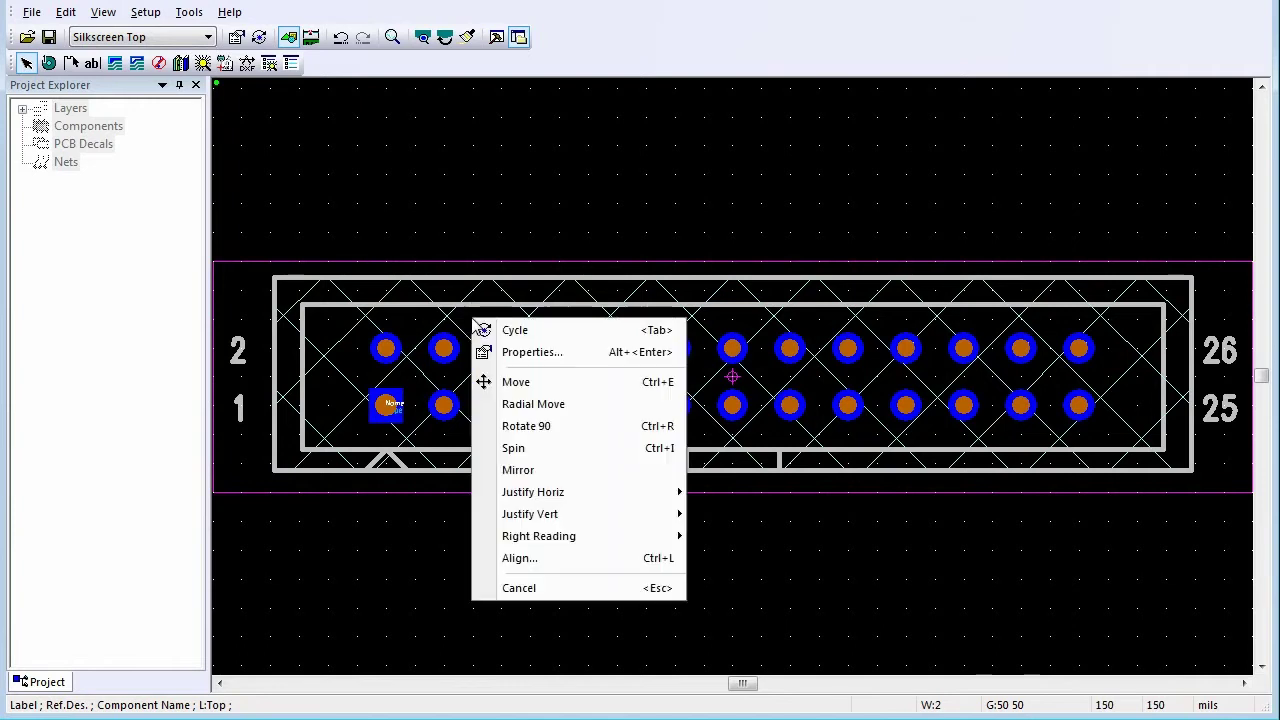
pyautogui.click(530, 352)
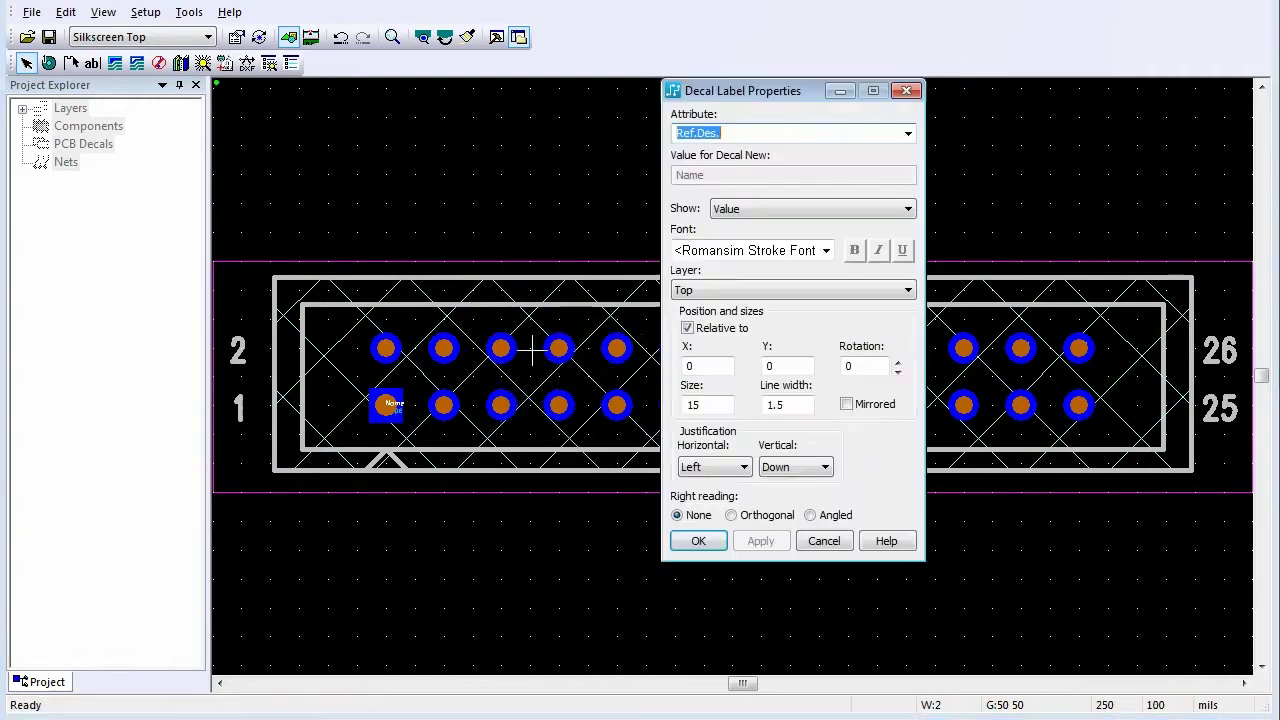
pyautogui.click(910, 209)
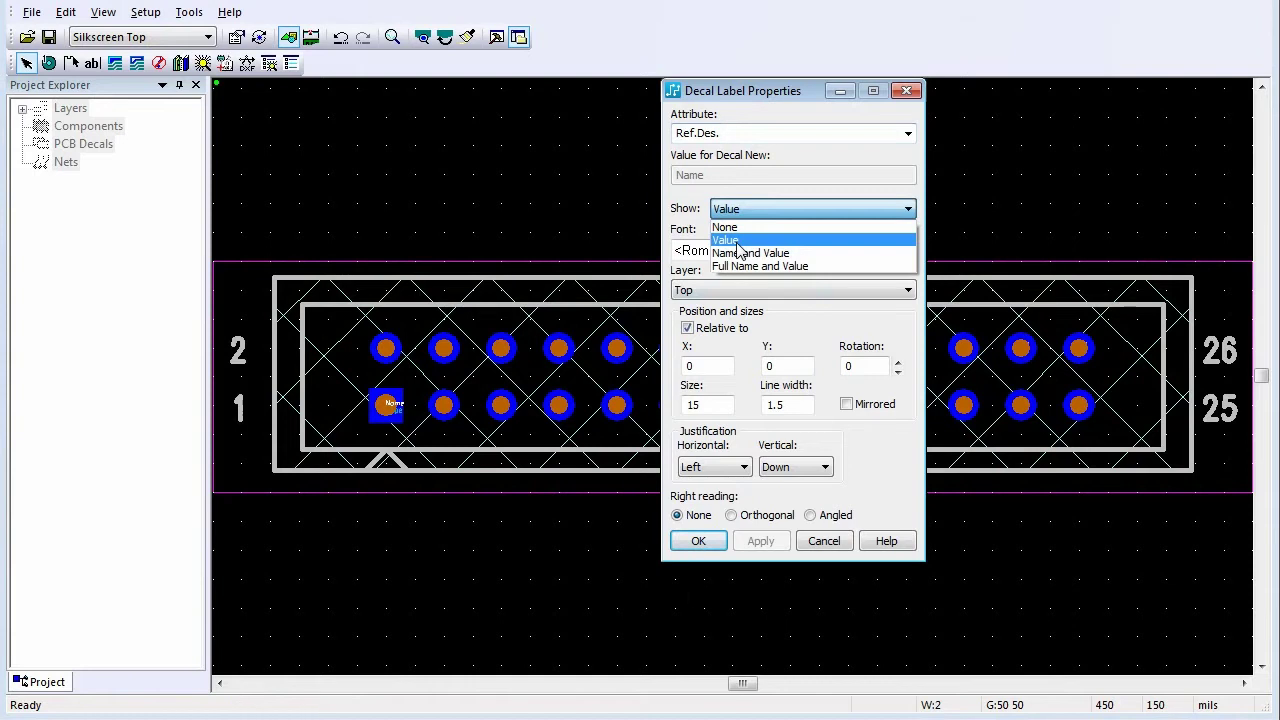
pyautogui.click(738, 250)
pyautogui.click(908, 290)
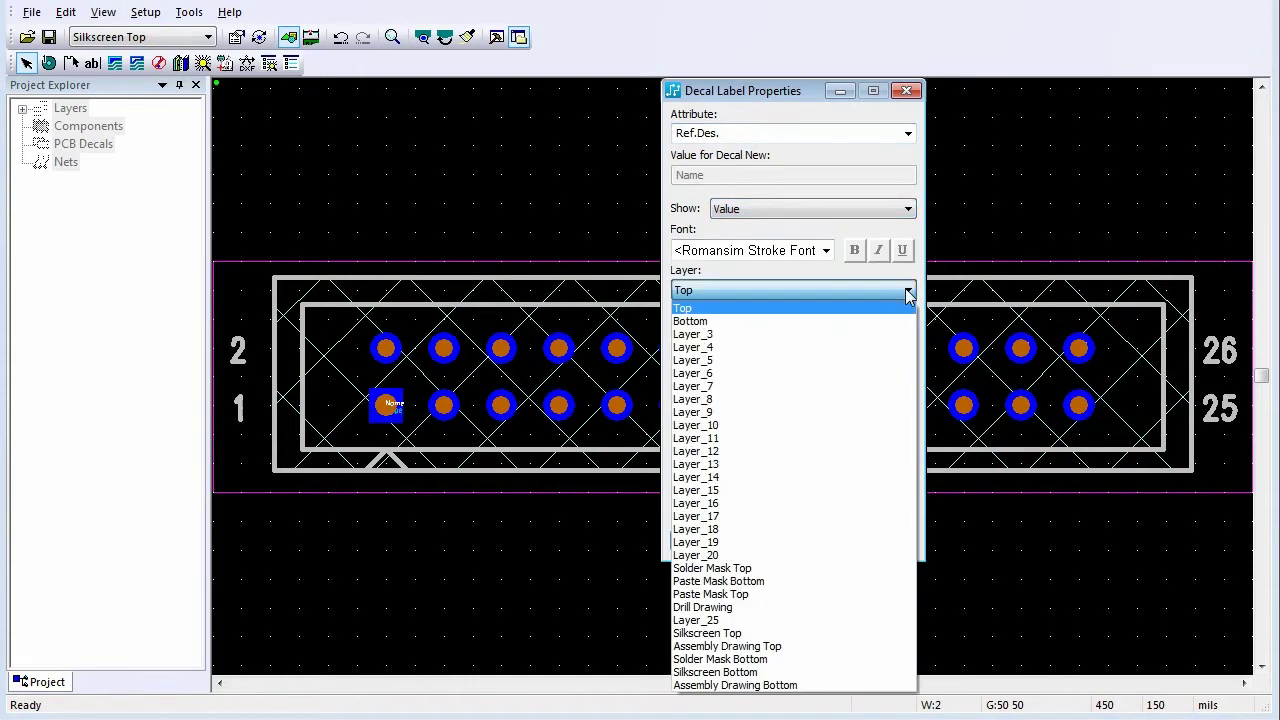
pyautogui.click(807, 633)
# Give the Name label position 600, 50, size 60, line width 8, horizontally centred, and apply
pyautogui.moveTo(700, 366); pyautogui.dragTo(673, 369)
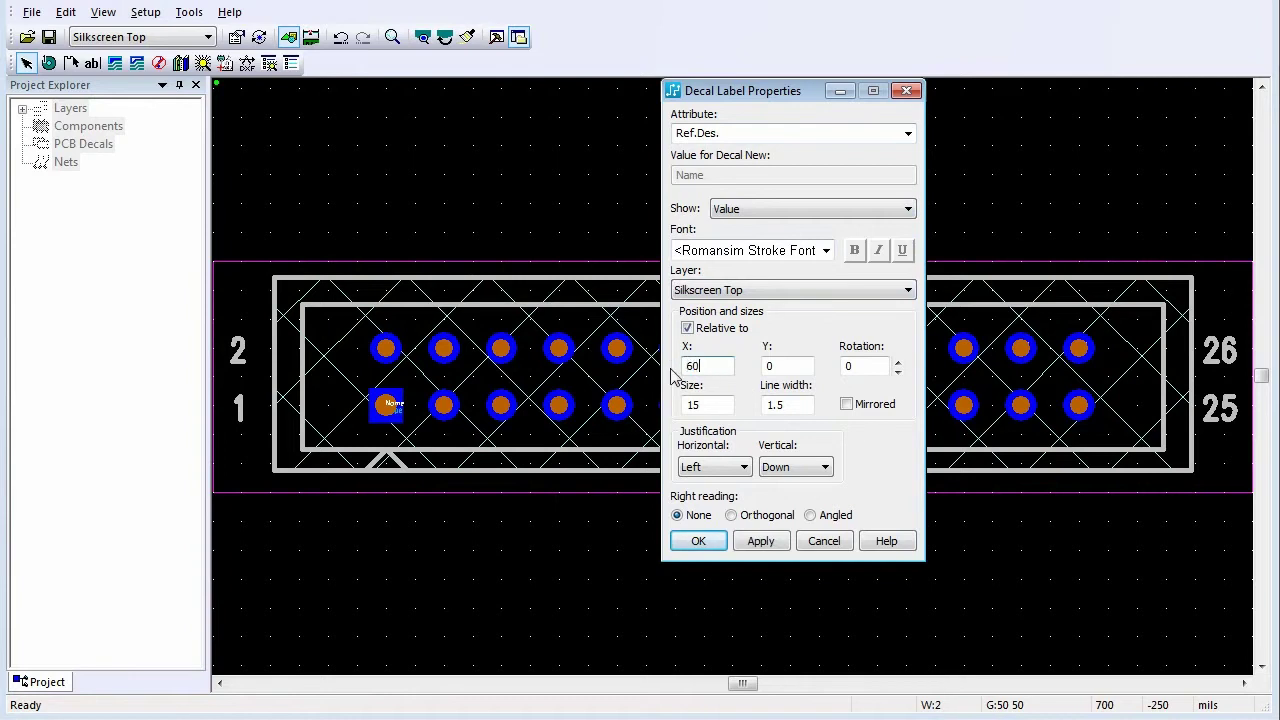
pyautogui.press('Tab')
pyautogui.doubleClick(724, 404)
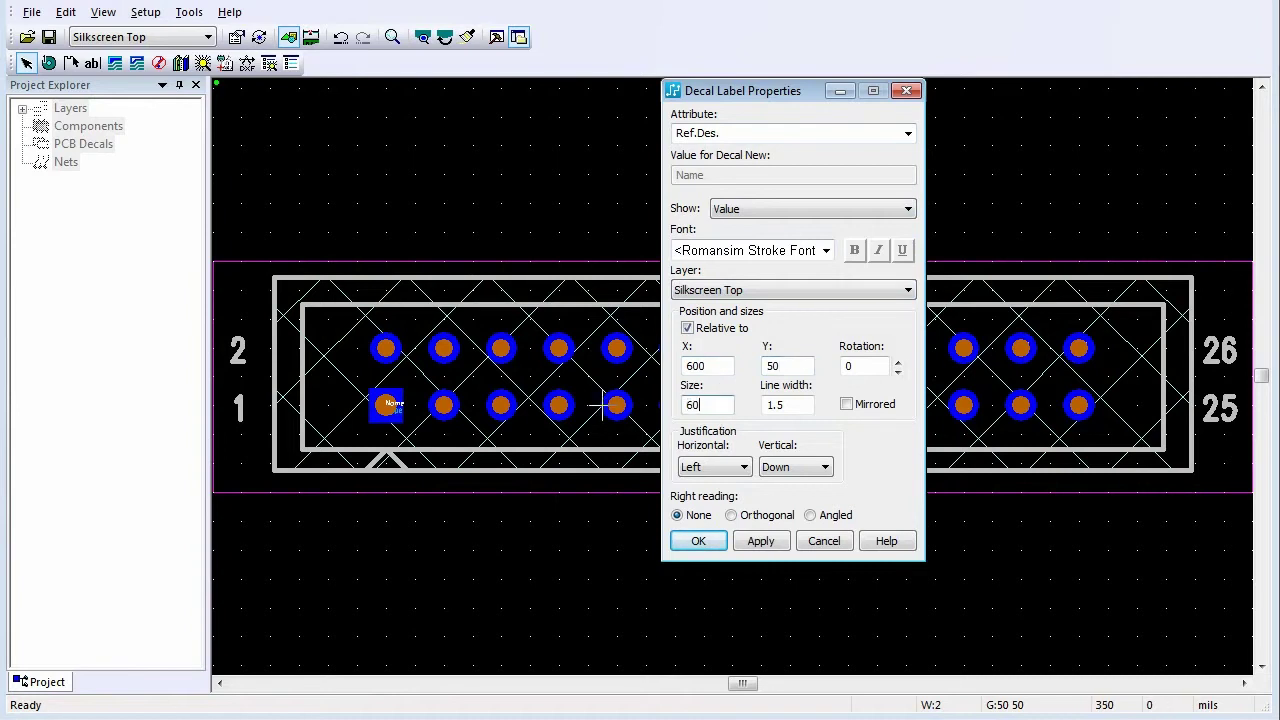
pyautogui.doubleClick(799, 405)
pyautogui.write('8')
pyautogui.click(744, 467)
pyautogui.click(720, 498)
pyautogui.click(704, 546)
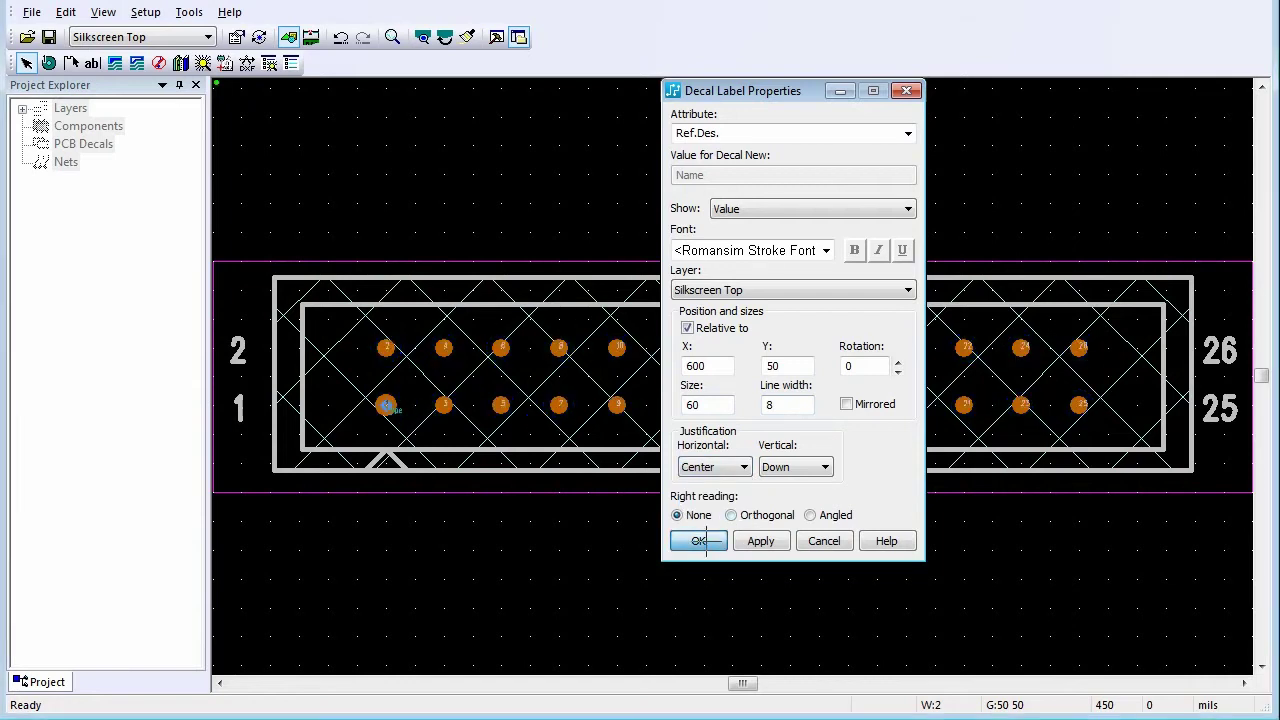
pyautogui.click(393, 410)
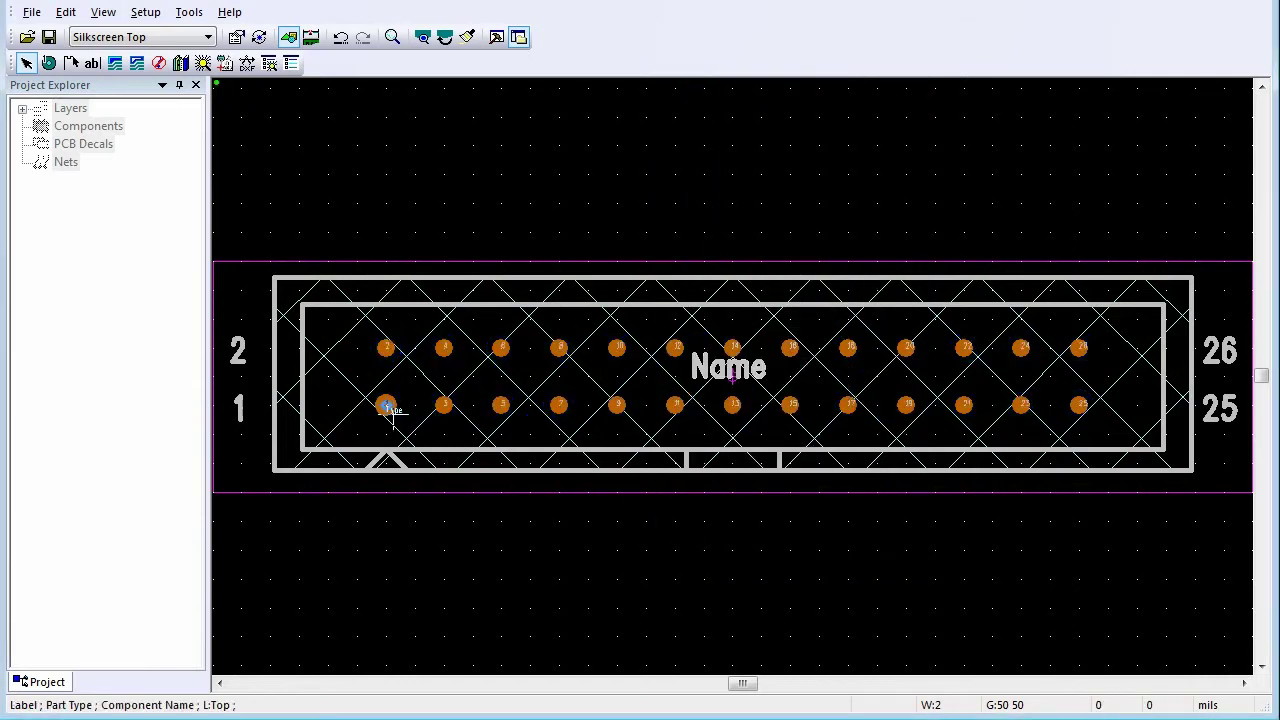
# Open the Type label's properties, keep value-only display, and move it to Silkscreen Top
pyautogui.rightClick(547, 228)
pyautogui.click(610, 266)
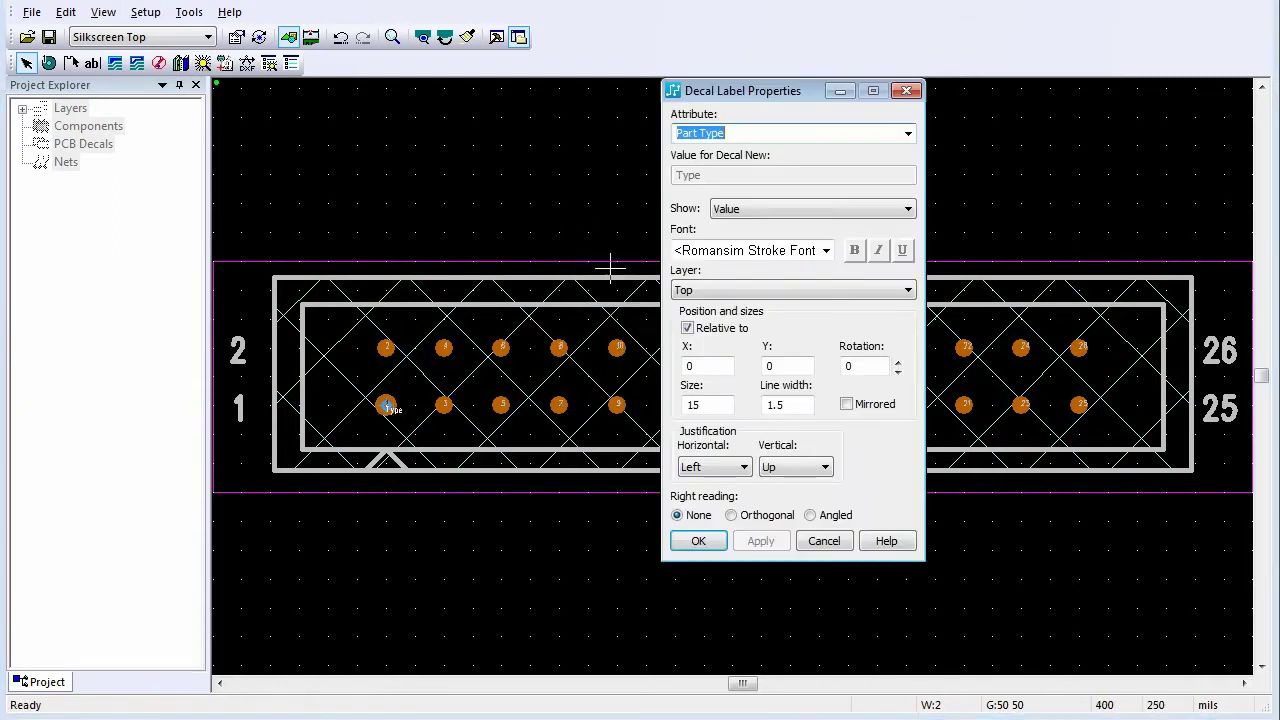
pyautogui.click(907, 209)
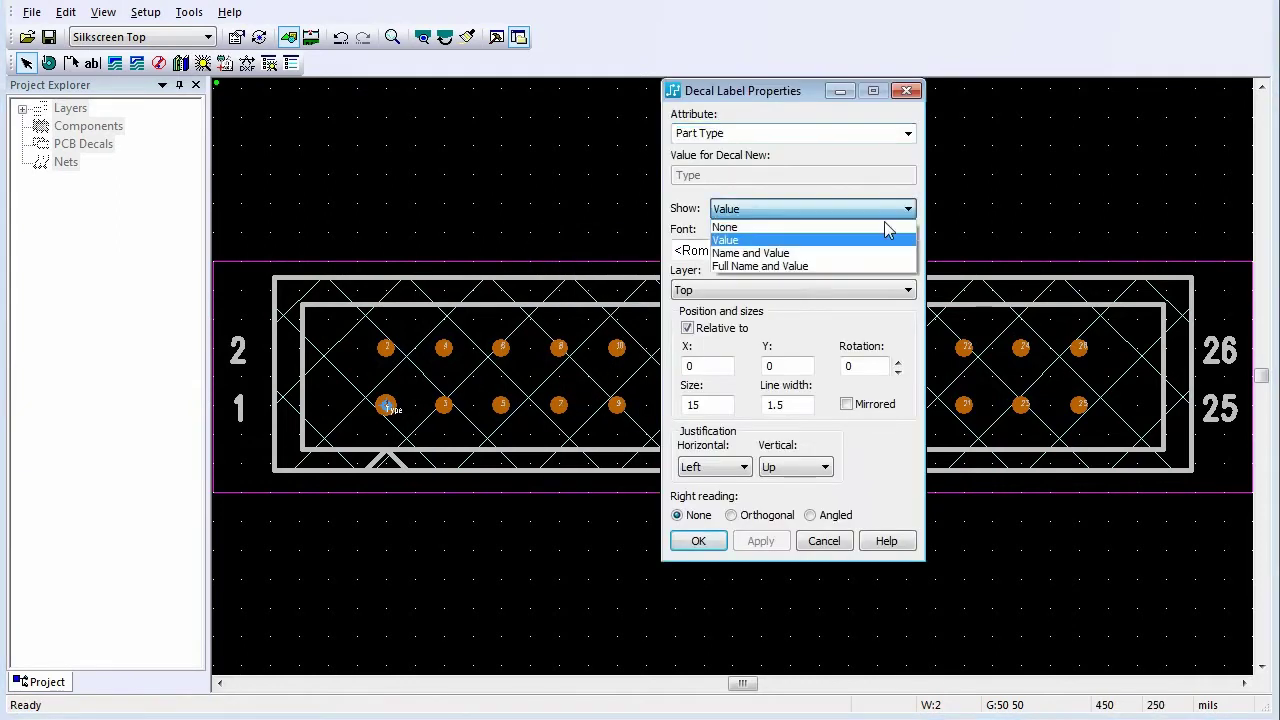
pyautogui.click(772, 246)
pyautogui.click(906, 290)
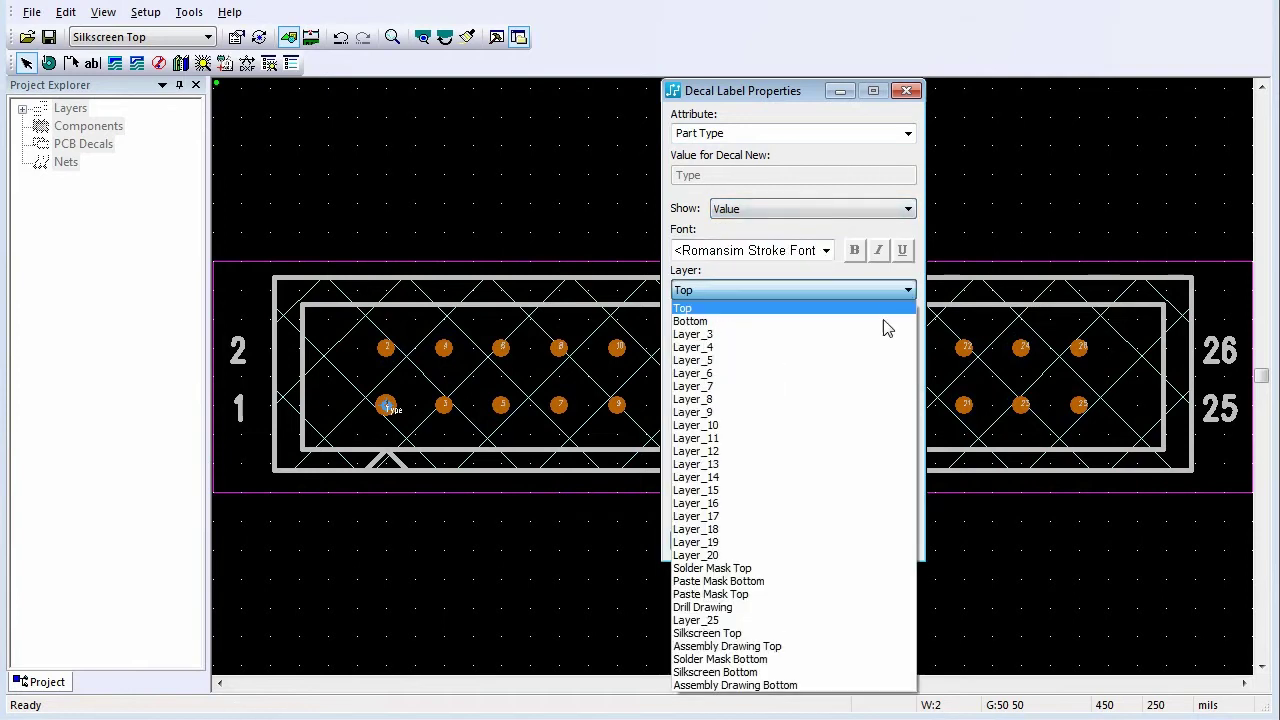
pyautogui.click(775, 633)
# Set the Type label to X 600, Y 50, size 60, line width 8, horizontally centred
pyautogui.moveTo(720, 366); pyautogui.dragTo(670, 370)
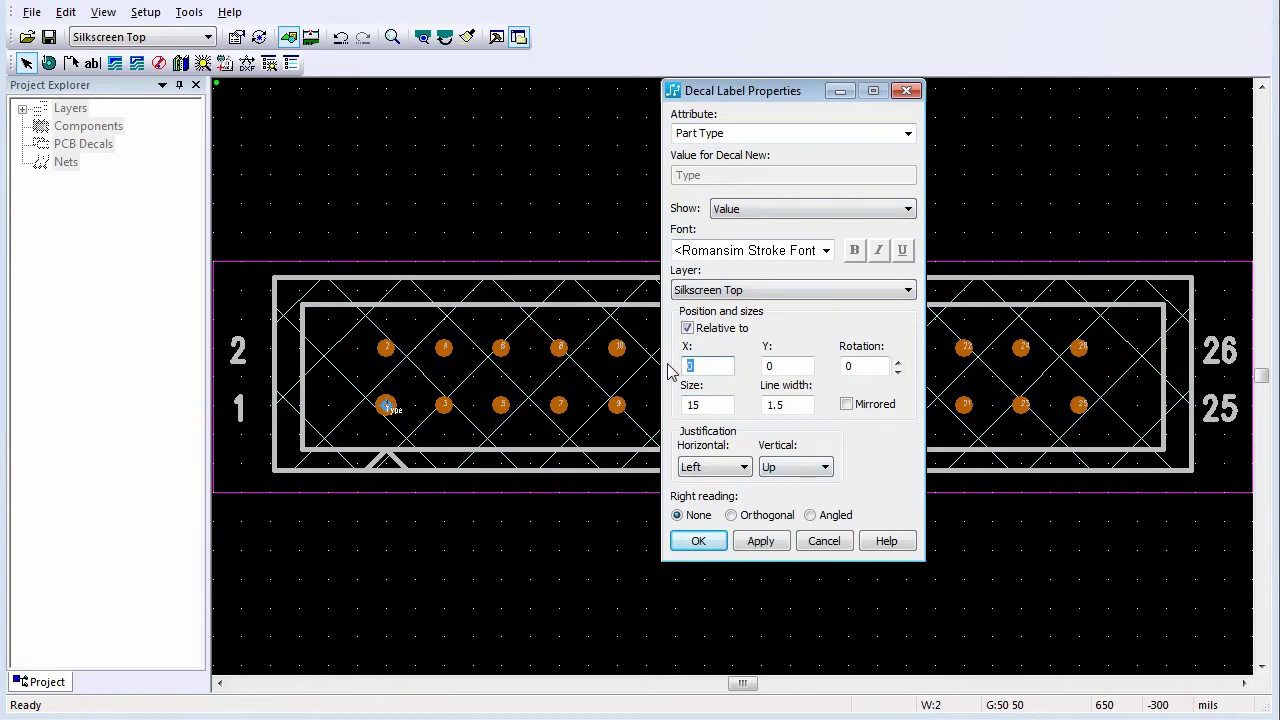
pyautogui.write('600')
pyautogui.moveTo(803, 367); pyautogui.dragTo(766, 366)
pyautogui.write('50')
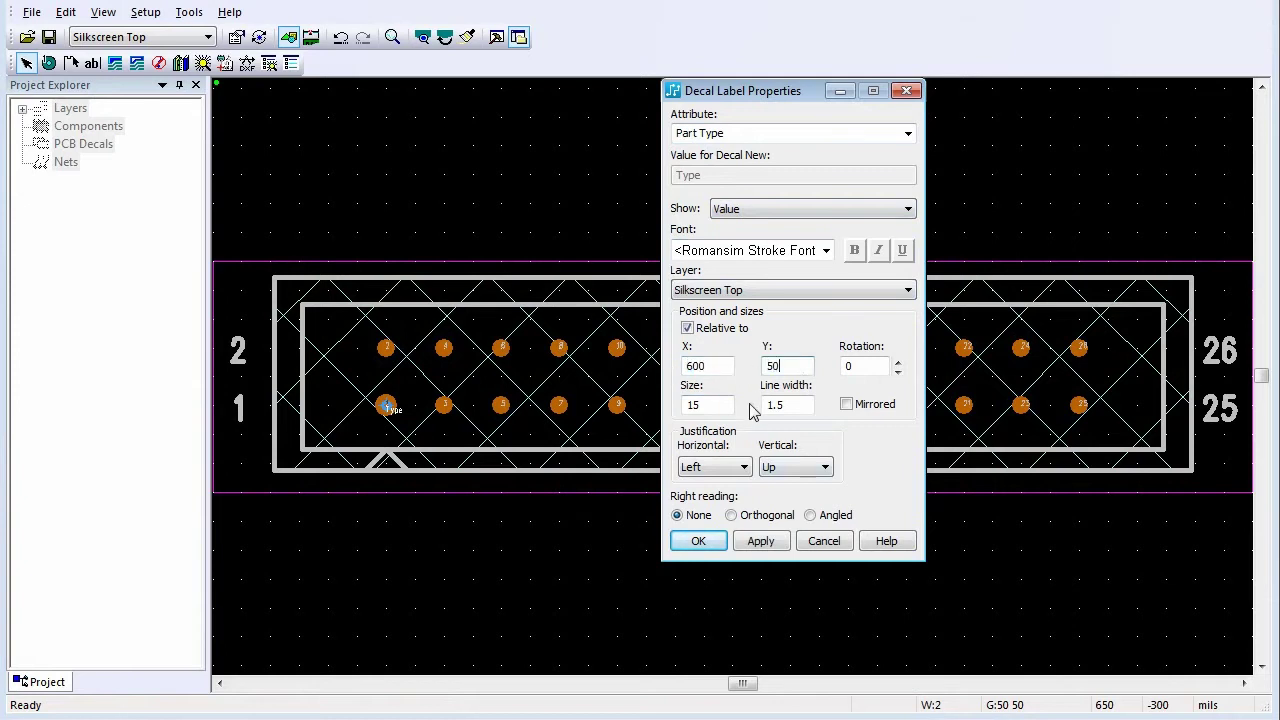
pyautogui.moveTo(727, 404); pyautogui.dragTo(666, 406)
pyautogui.write('60')
pyautogui.moveTo(795, 404); pyautogui.dragTo(715, 404)
pyautogui.write('8')
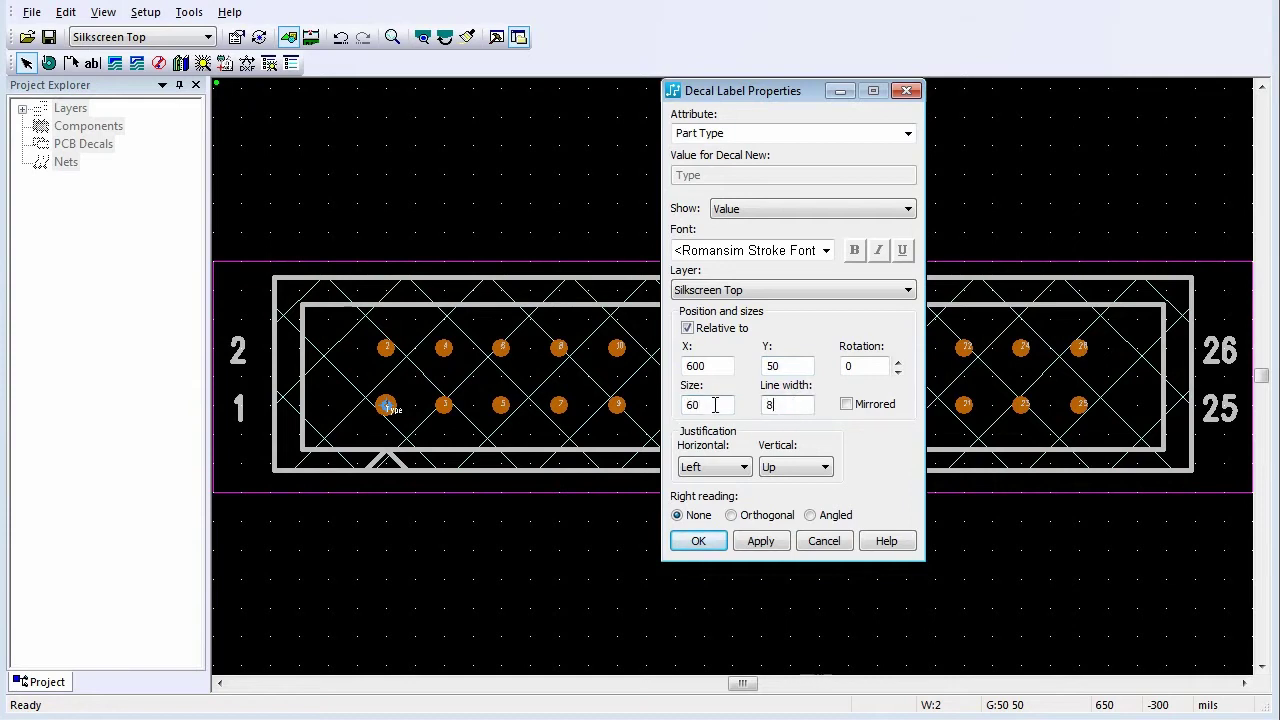
pyautogui.click(740, 468)
pyautogui.click(712, 498)
# Apply the Type label settings and make Assembly Drawing Top the active layer
pyautogui.click(699, 543)
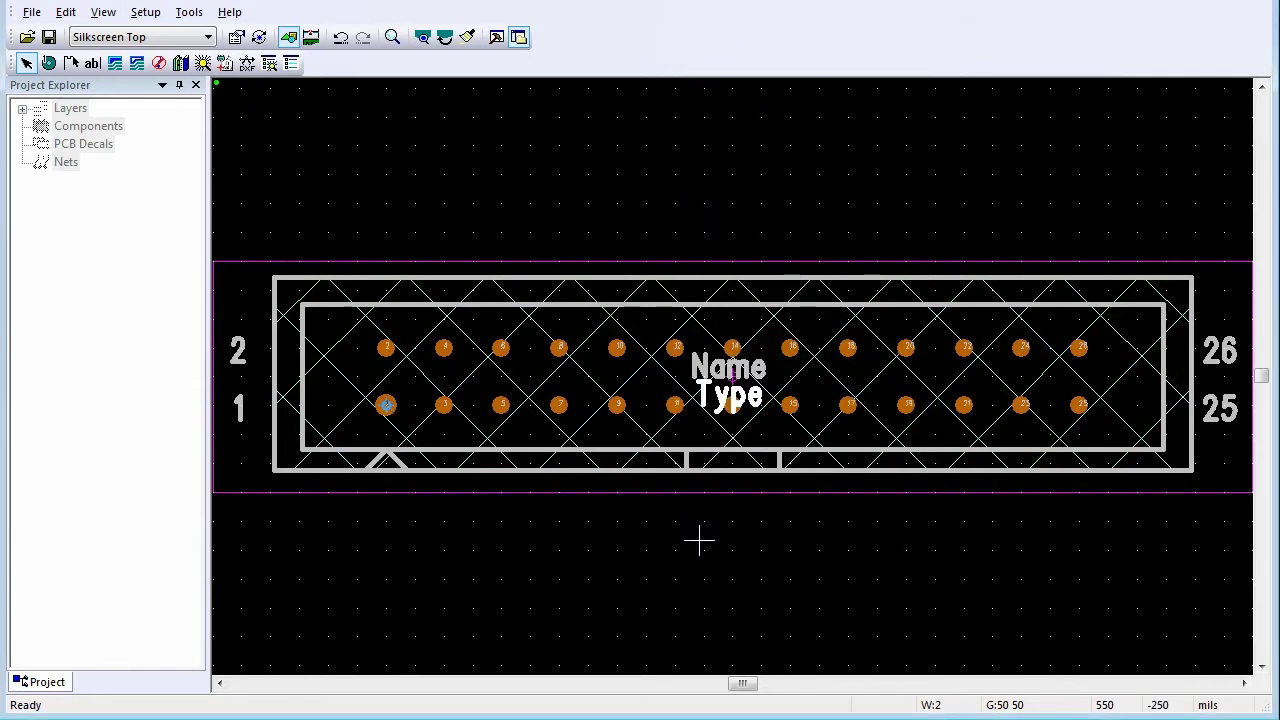
pyautogui.click(737, 478)
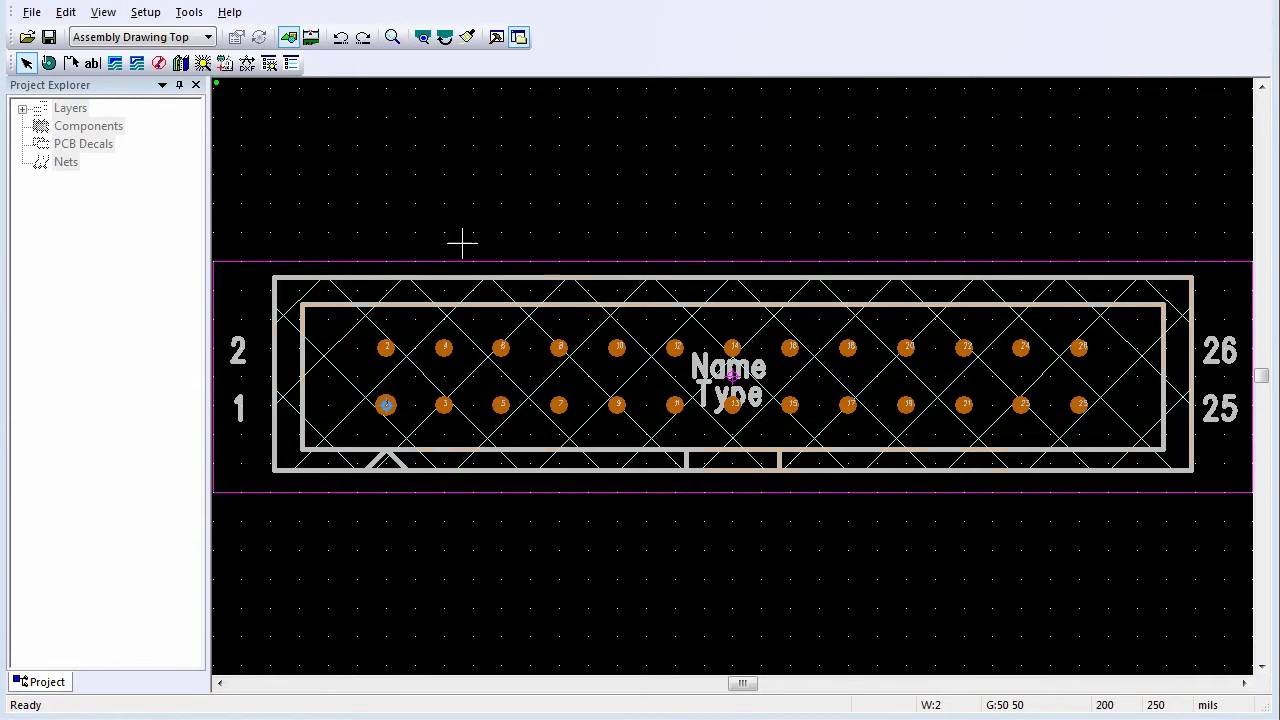
# Add a new Ref.Des. label showing its value only on Assembly Drawing Top
pyautogui.click(225, 64)
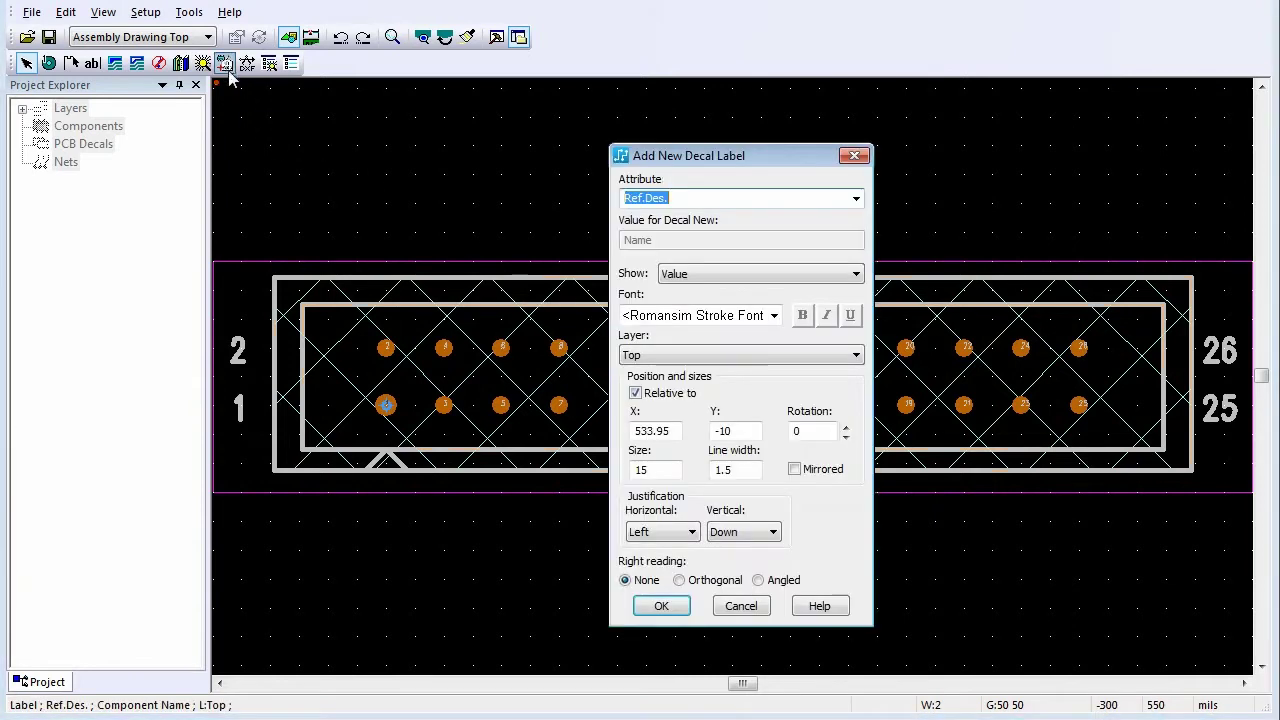
pyautogui.click(857, 199)
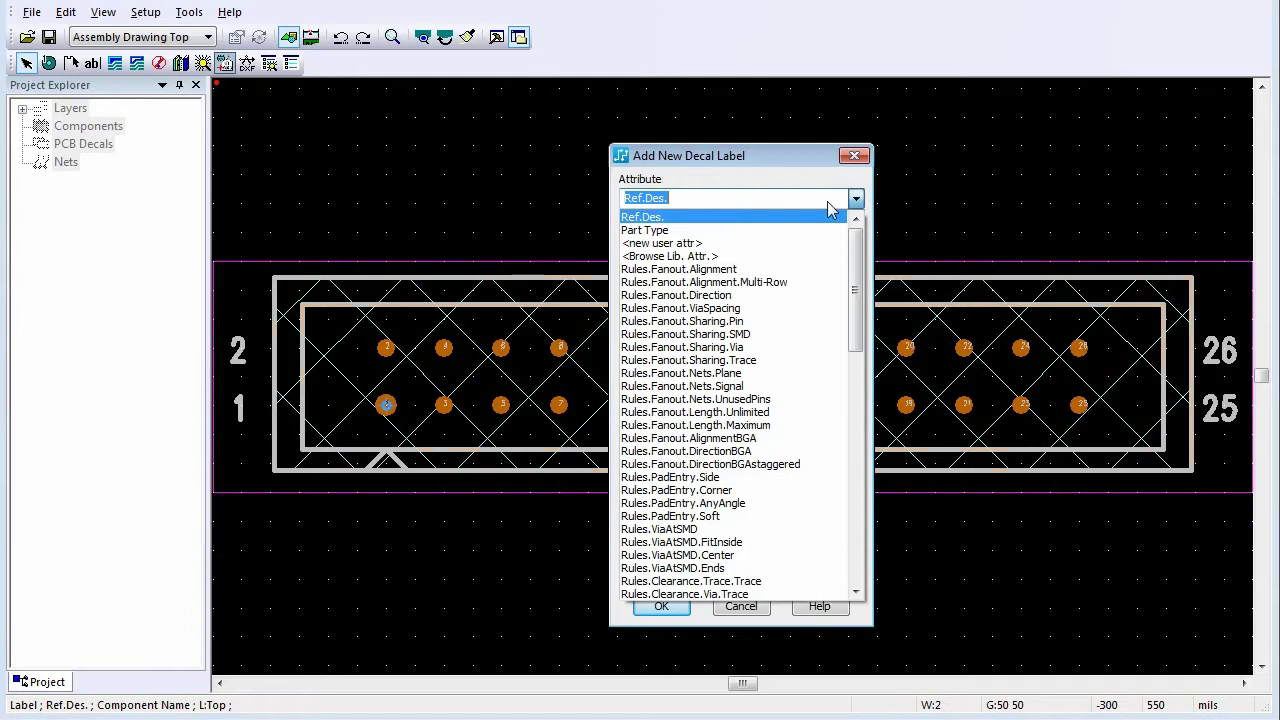
pyautogui.click(736, 214)
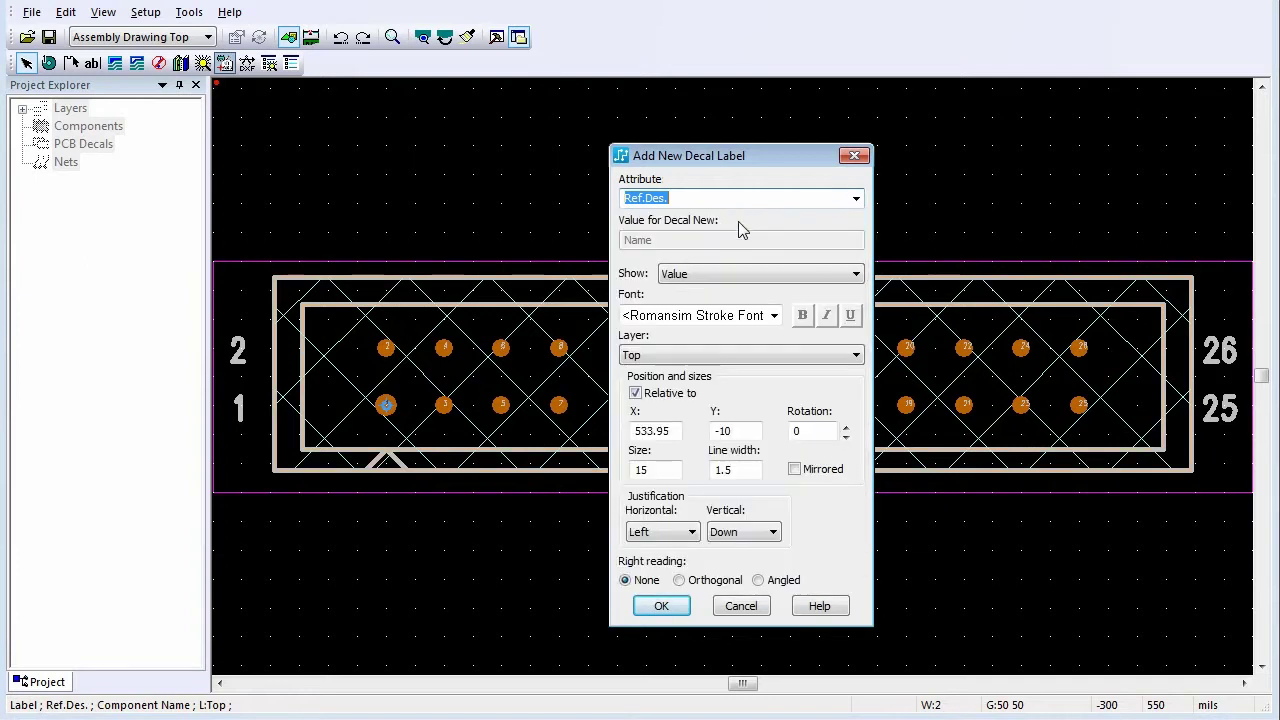
pyautogui.click(856, 274)
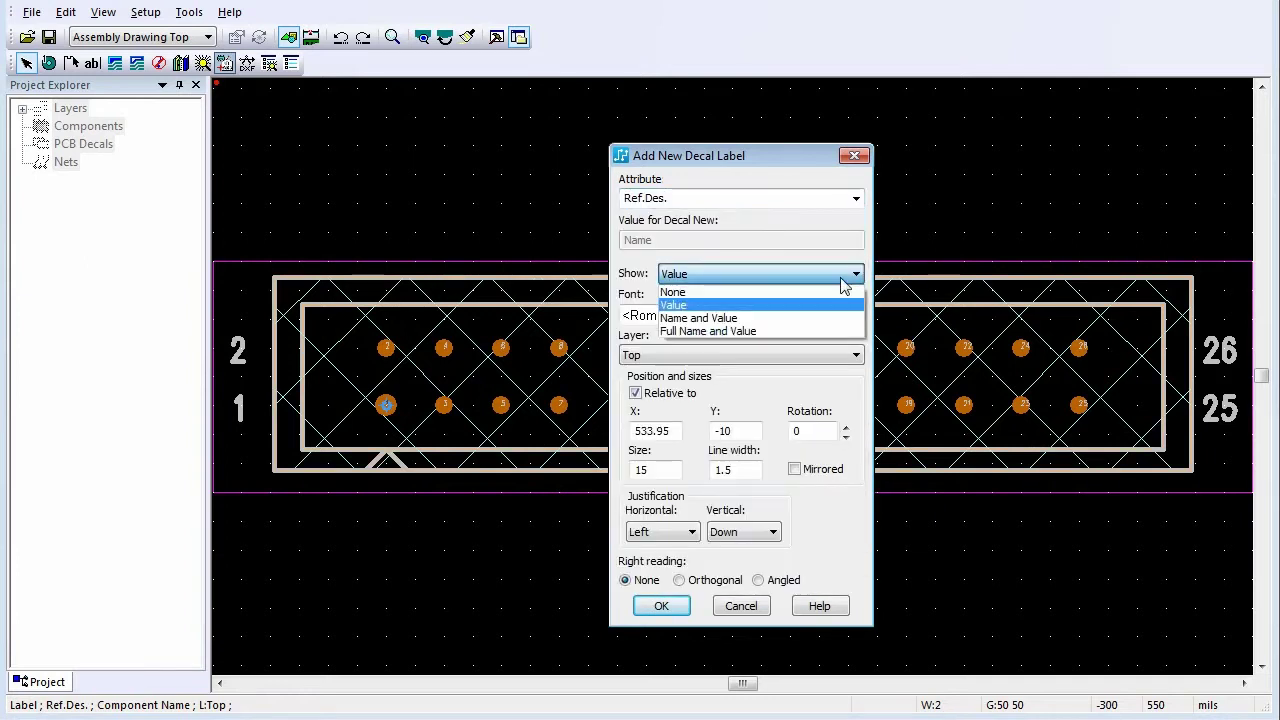
pyautogui.click(693, 307)
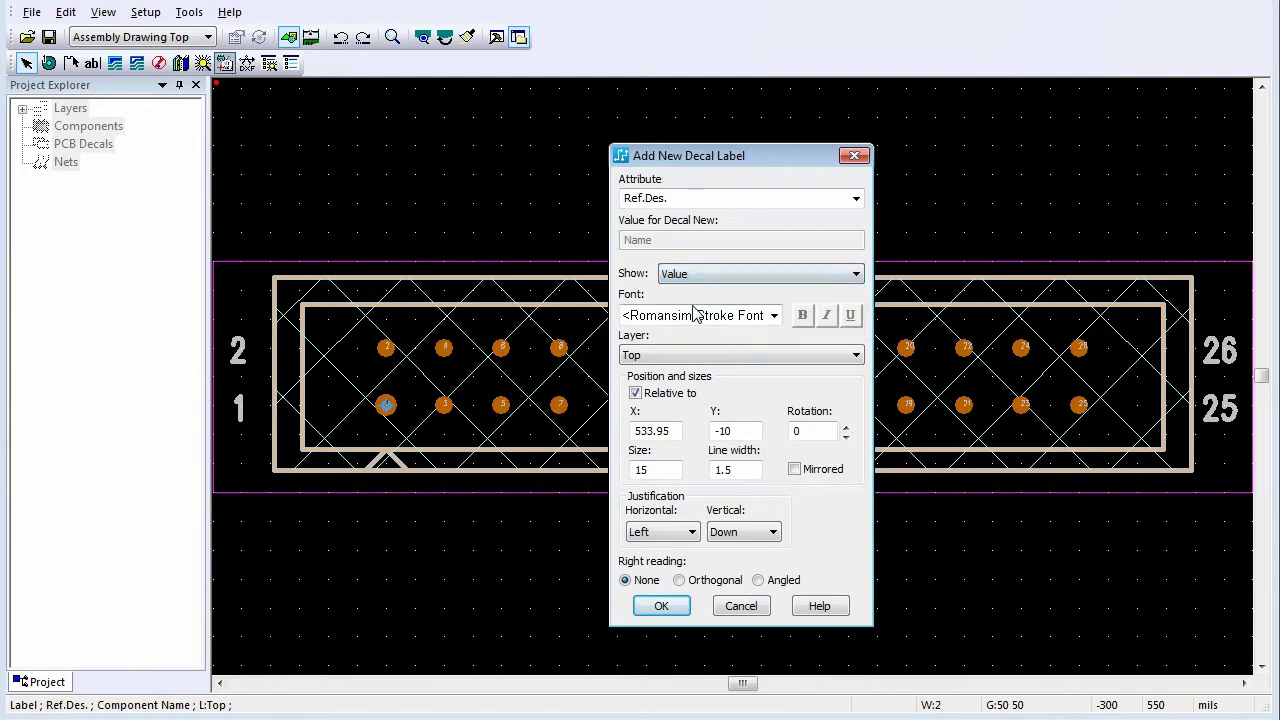
pyautogui.click(856, 358)
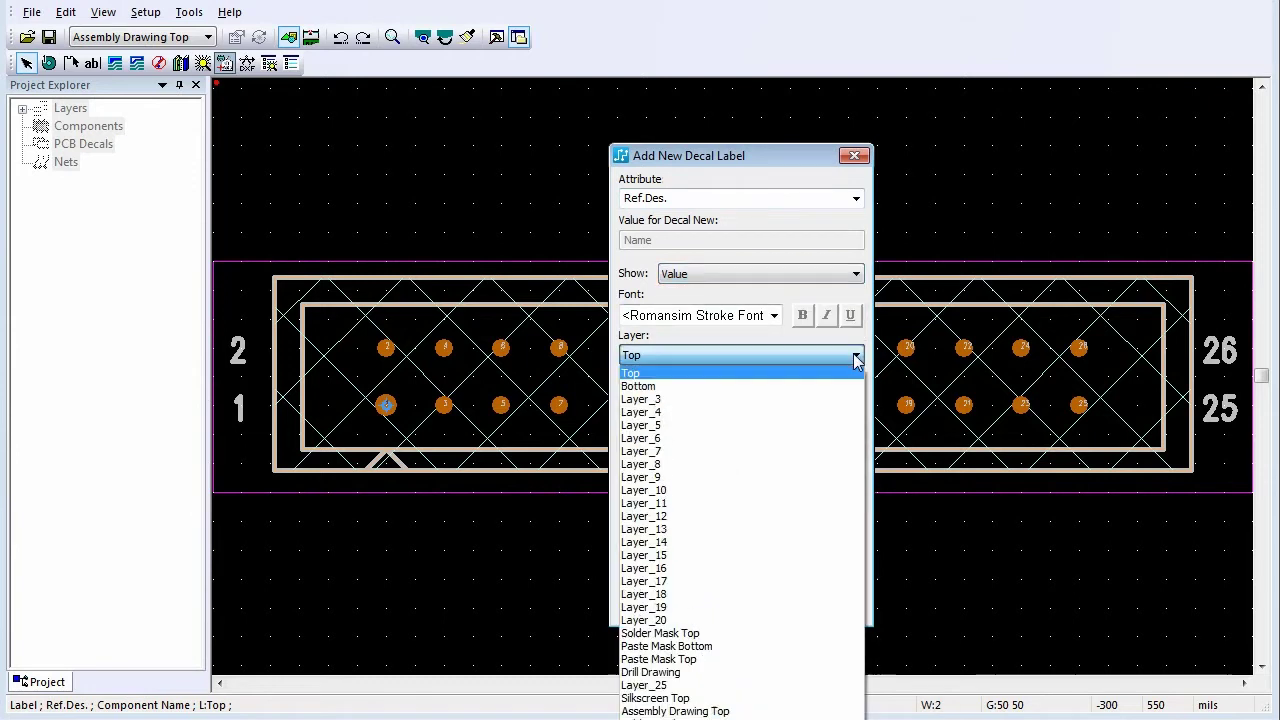
pyautogui.click(750, 711)
# Place the new label at 600, 50 with size 60, line width 8, centred, and create it
pyautogui.doubleClick(672, 431)
pyautogui.write('600')
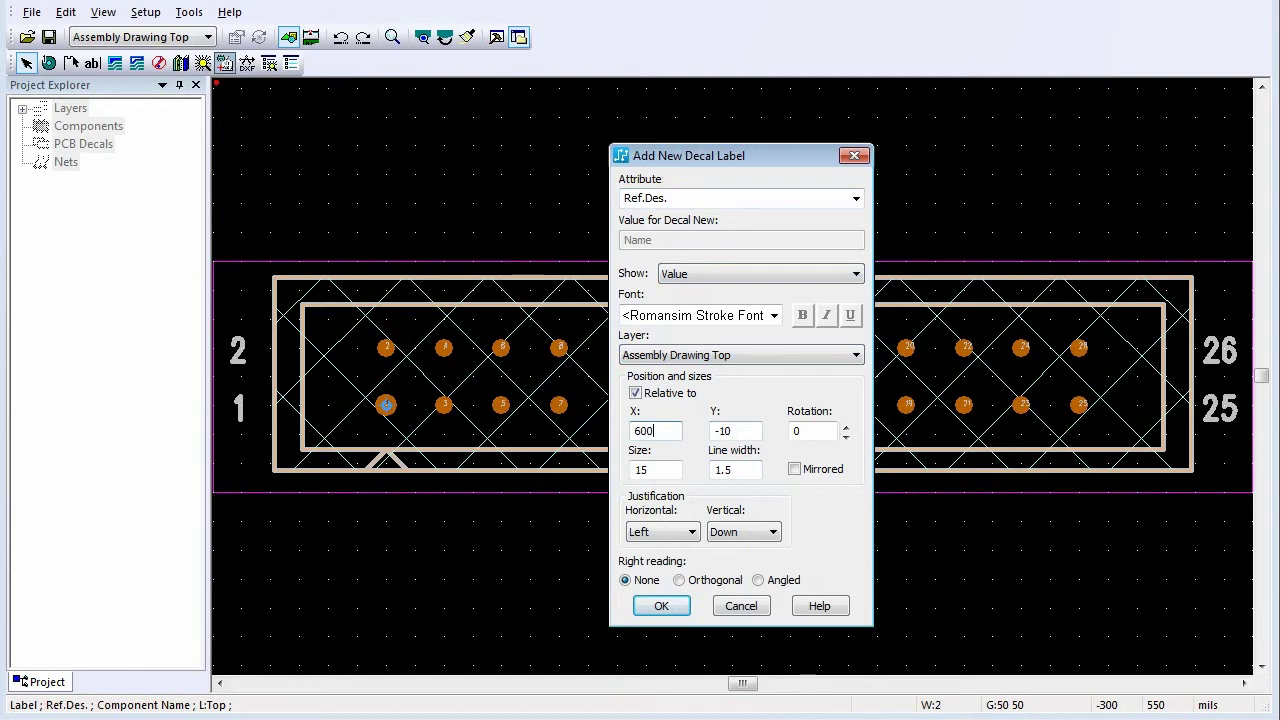
pyautogui.press('Tab')
pyautogui.doubleClick(661, 471)
pyautogui.write('50')
pyautogui.press('Tab')
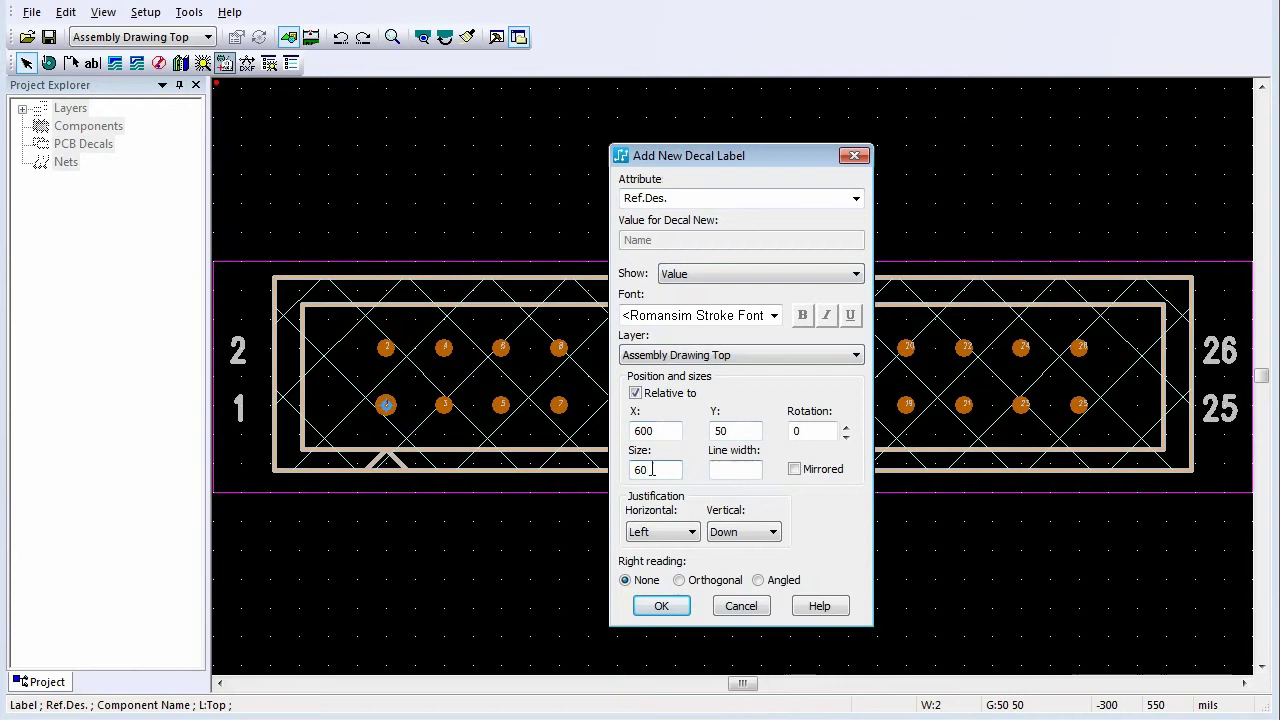
pyautogui.write('8')
pyautogui.click(692, 533)
pyautogui.click(668, 553)
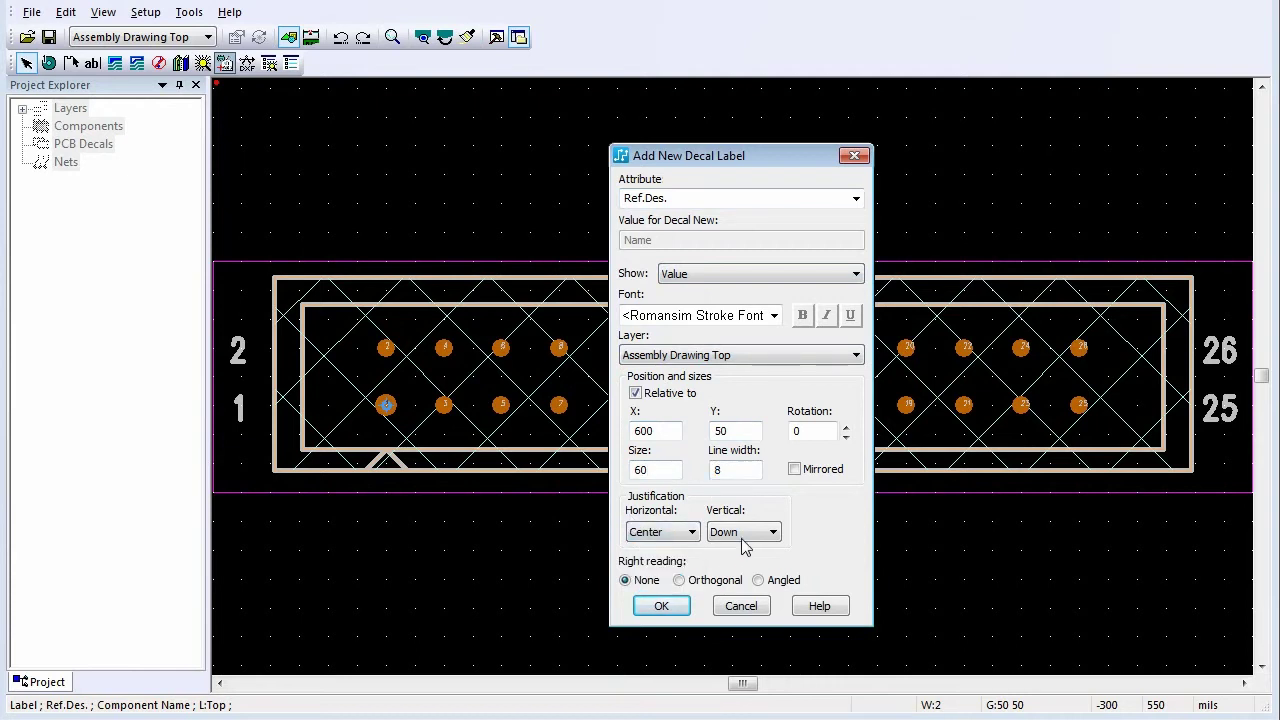
pyautogui.click(660, 605)
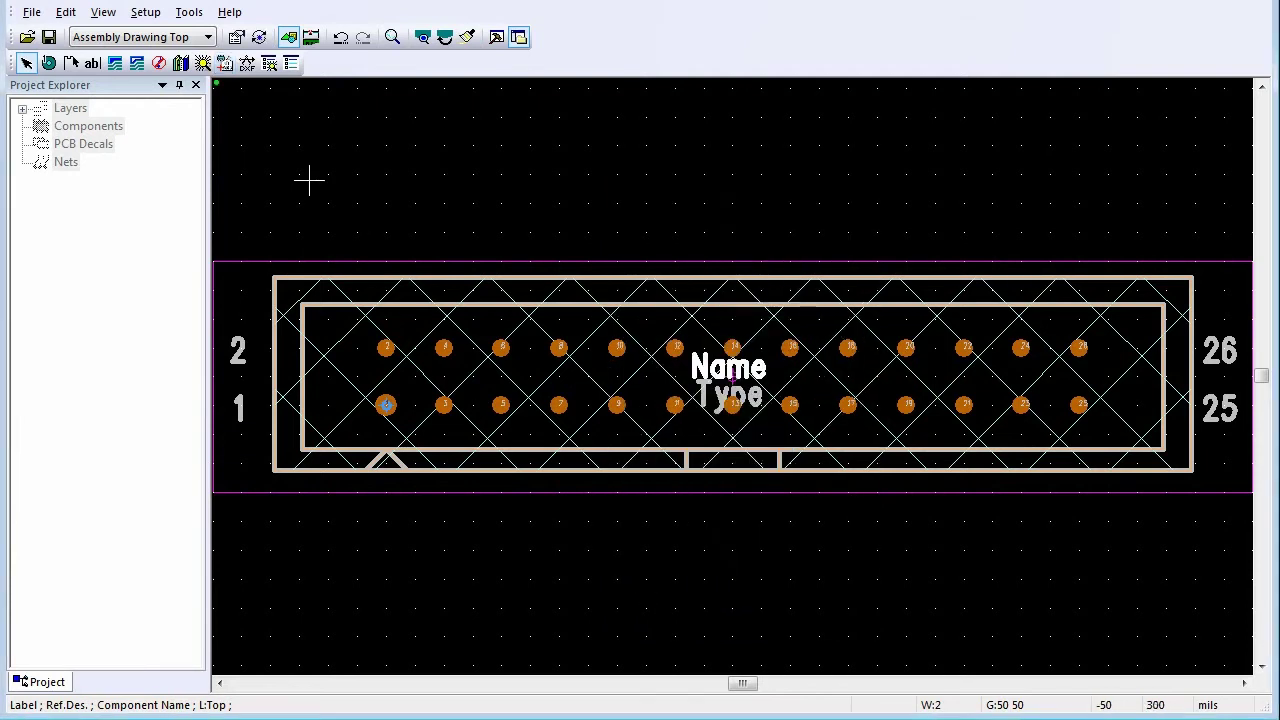
# Add a new Part Type label showing its value only on Assembly Drawing Top
pyautogui.click(223, 63)
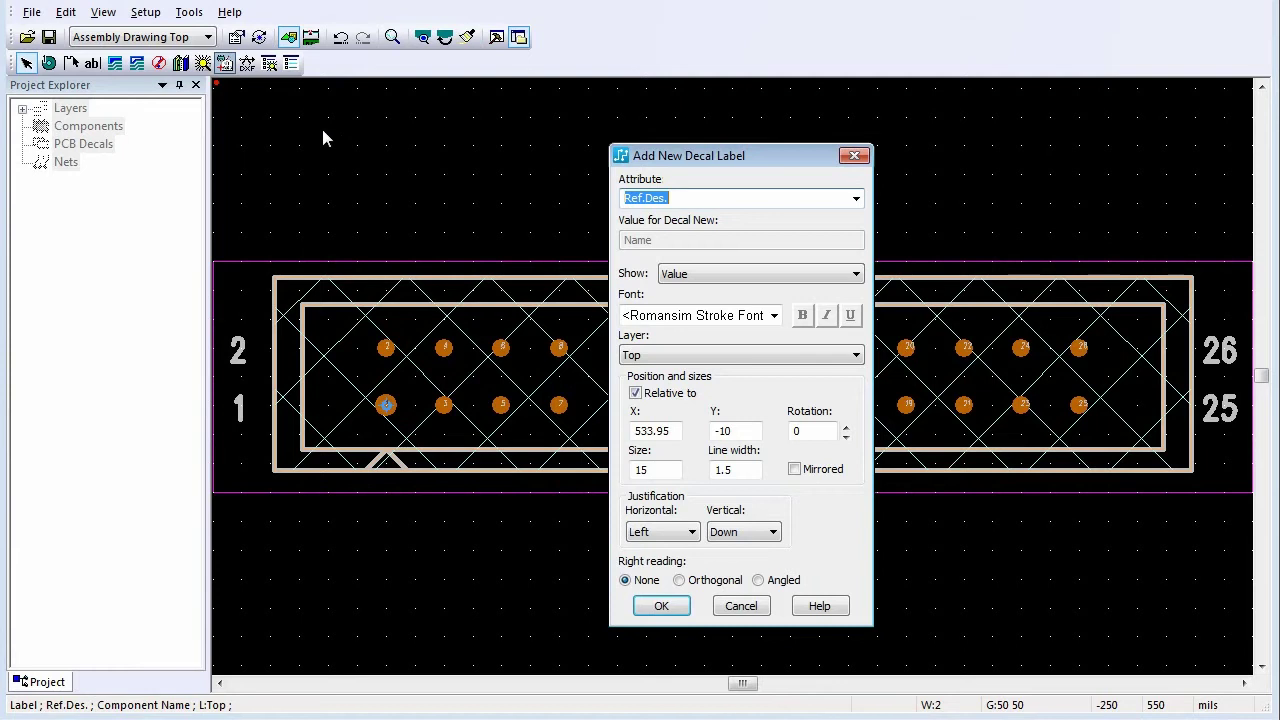
pyautogui.click(856, 198)
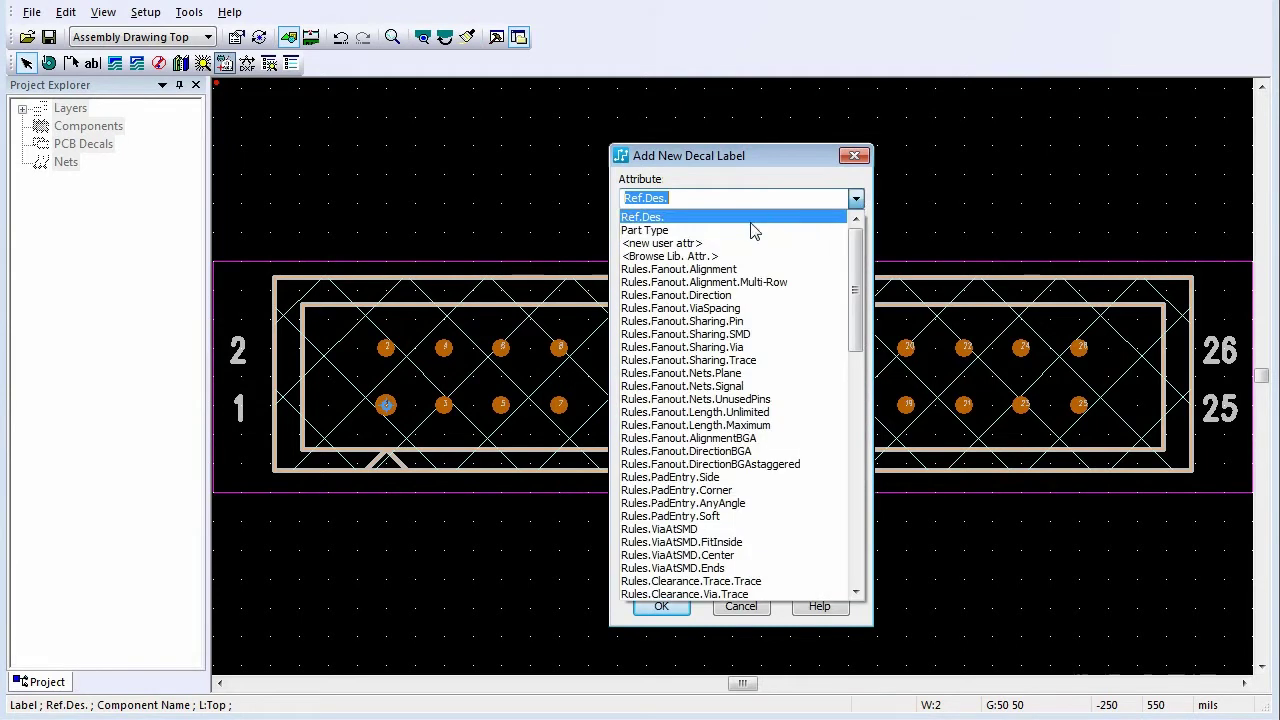
pyautogui.click(752, 230)
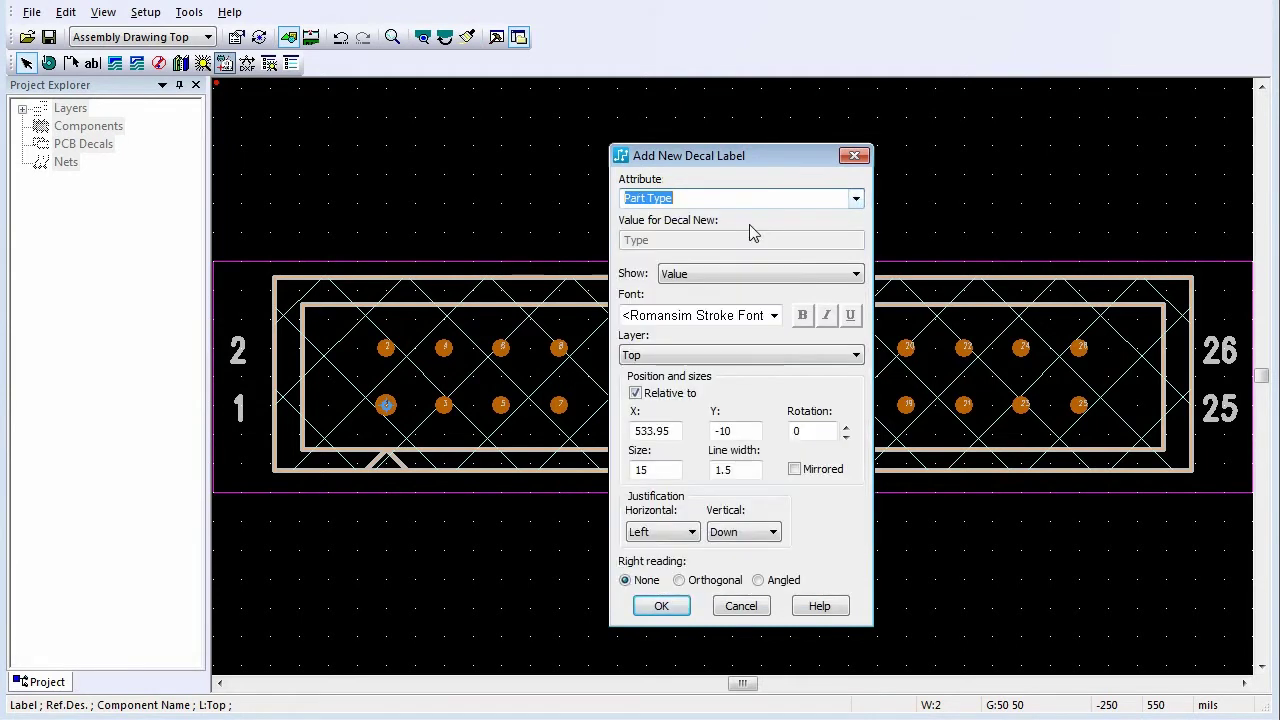
pyautogui.click(856, 275)
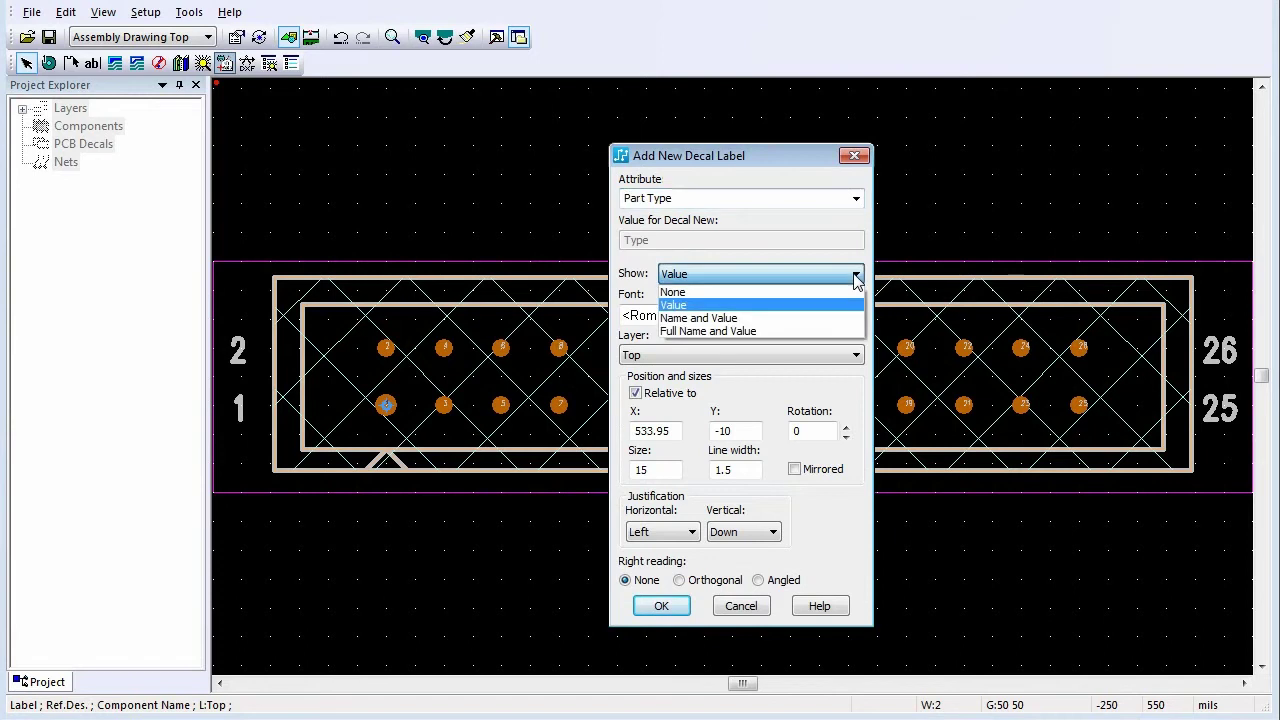
pyautogui.click(771, 306)
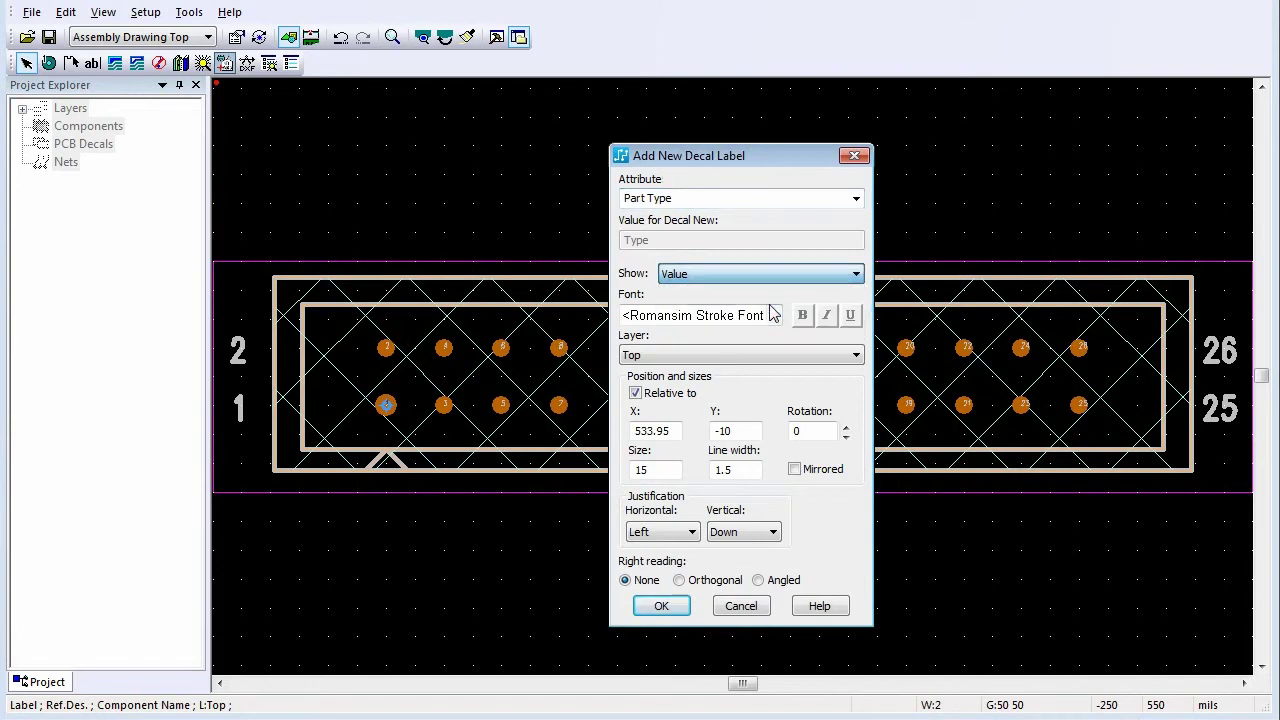
pyautogui.click(855, 356)
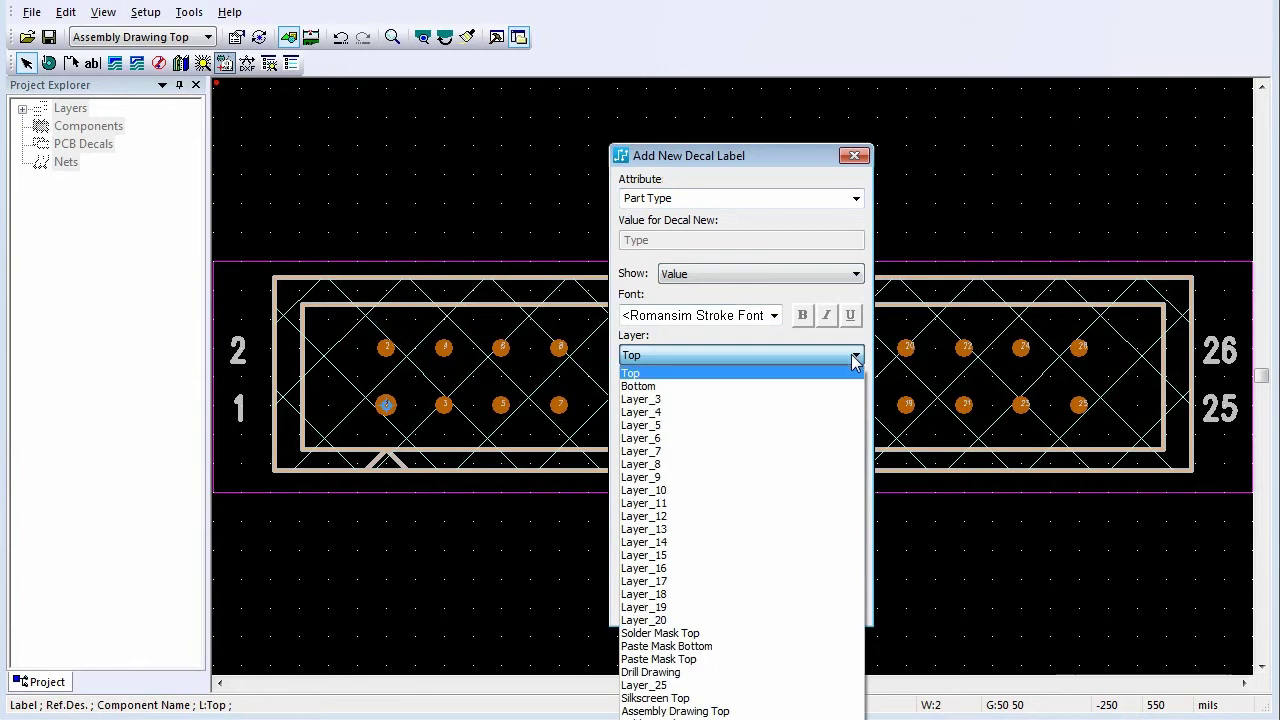
pyautogui.click(770, 711)
# Set the Part Type label to 600, 50, size 60, width 8, centred and justified Up, then create it
pyautogui.doubleClick(676, 430)
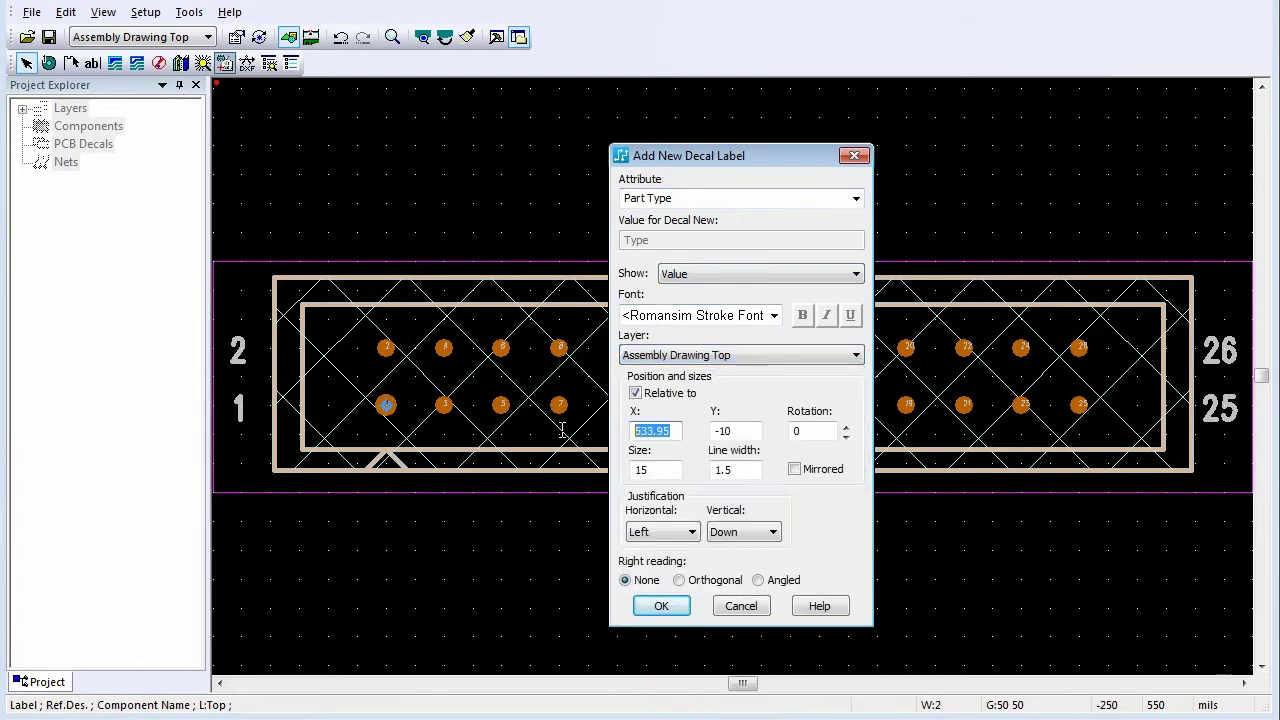
pyautogui.write('600')
pyautogui.doubleClick(729, 430)
pyautogui.write('50')
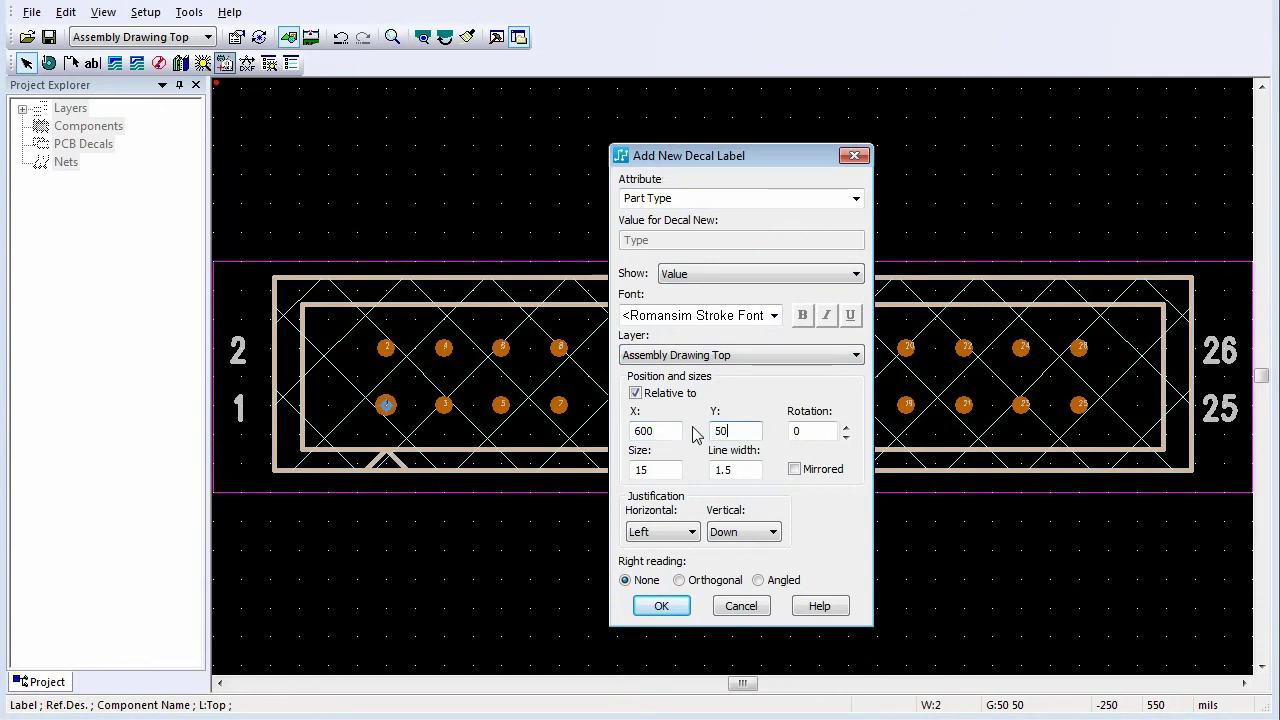
pyautogui.doubleClick(670, 472)
pyautogui.write('60')
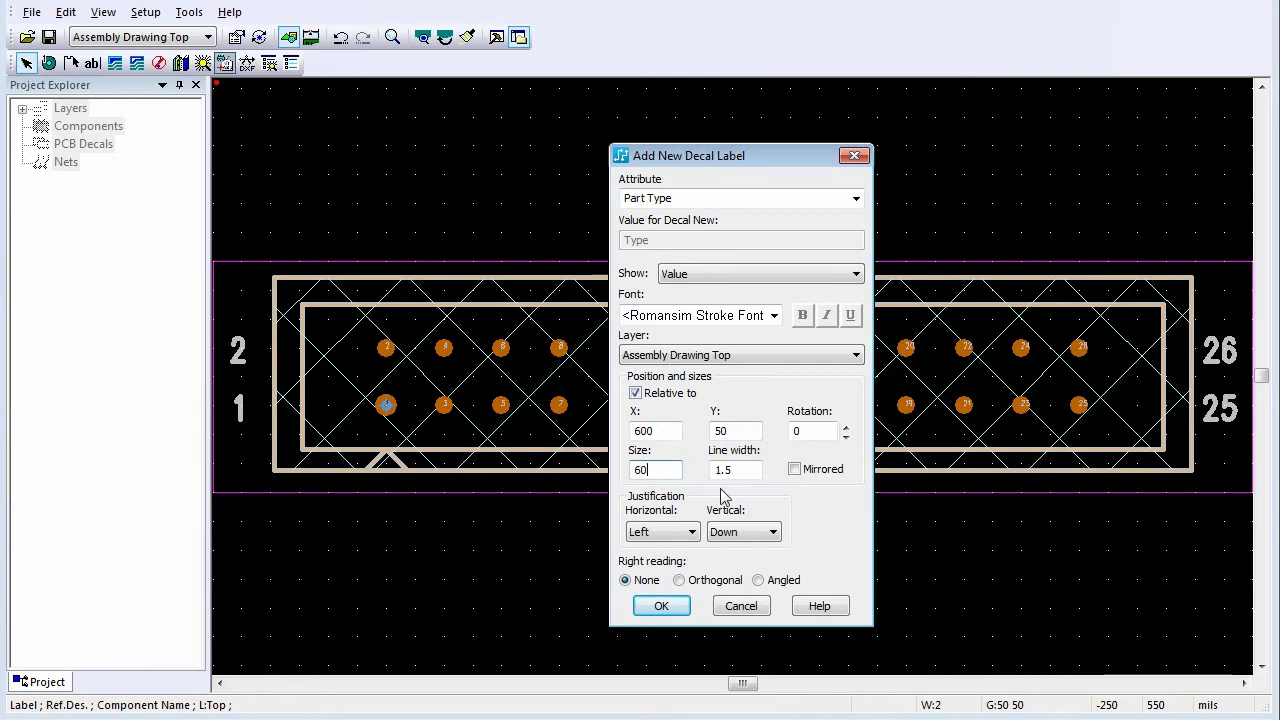
pyautogui.press('Tab')
pyautogui.write('8')
pyautogui.click(691, 532)
pyautogui.click(672, 562)
pyautogui.click(773, 532)
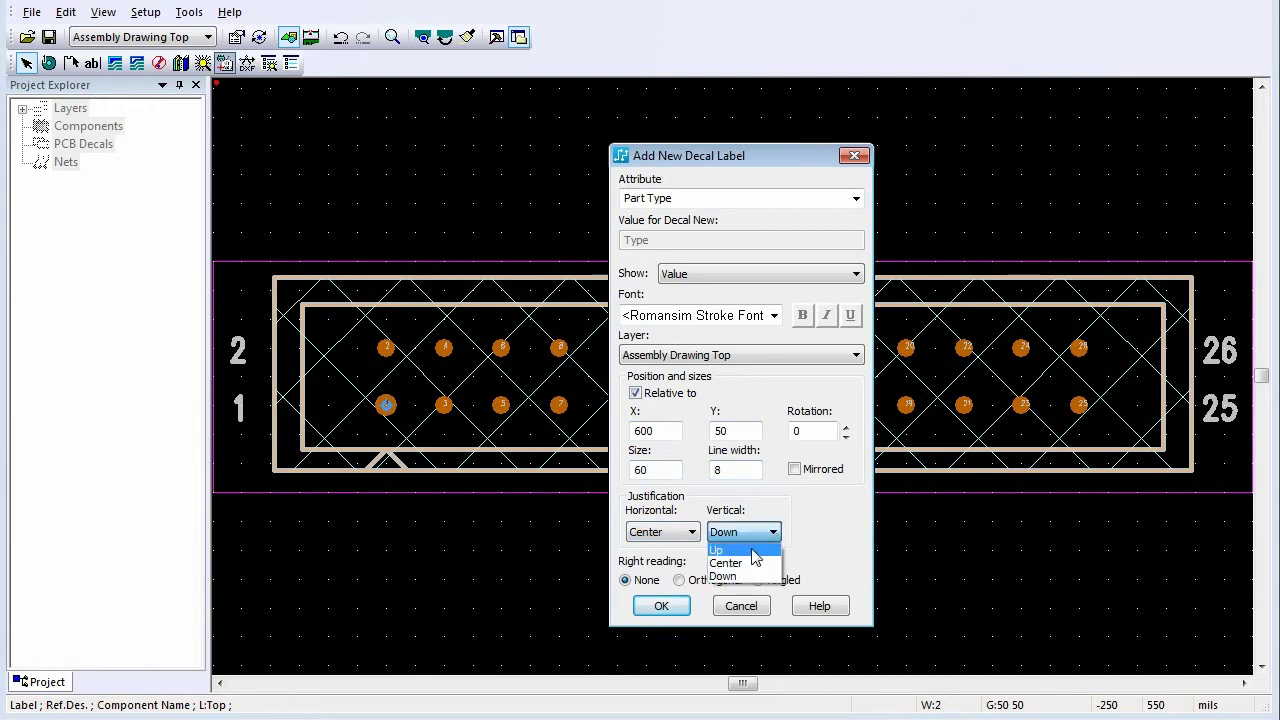
pyautogui.click(751, 551)
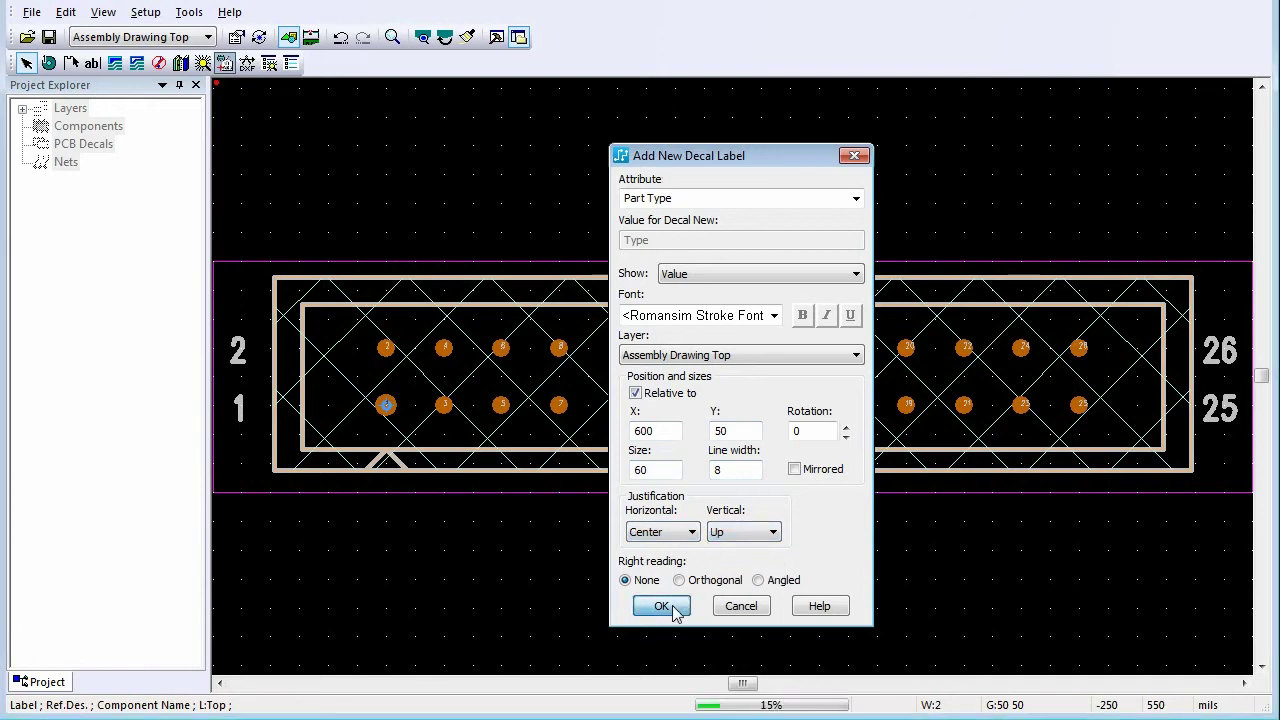
pyautogui.click(661, 606)
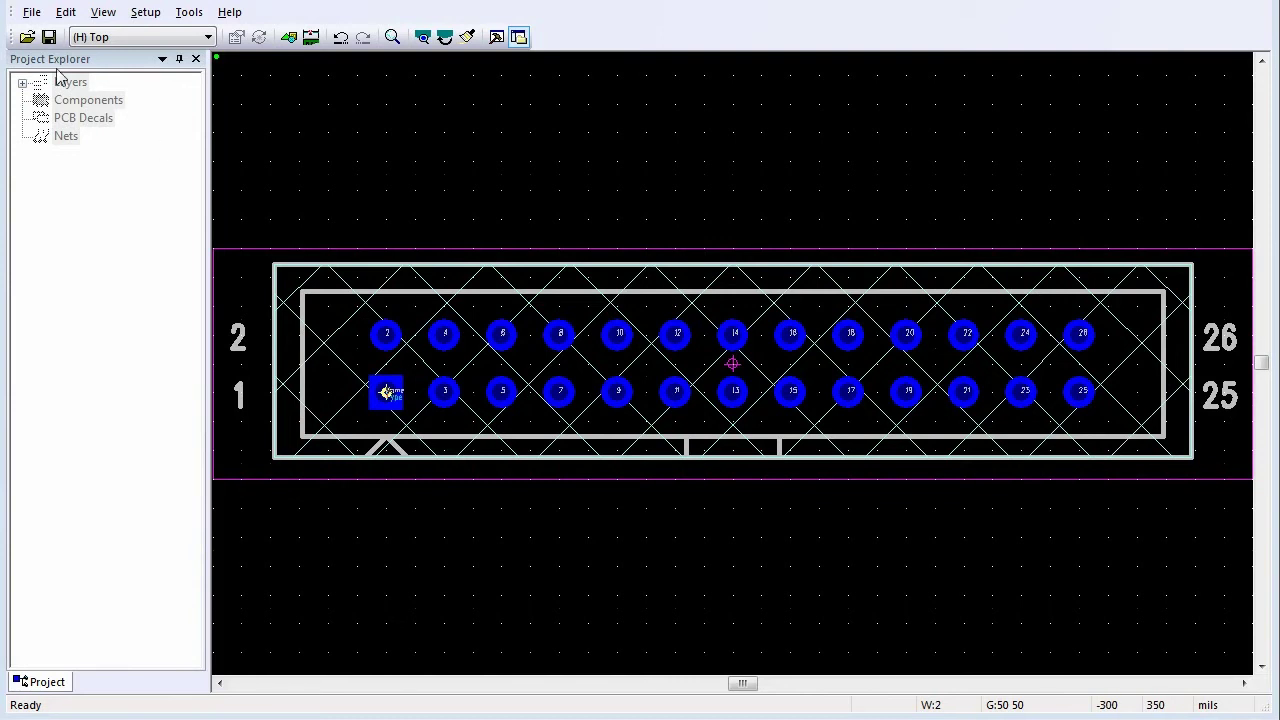
# Save the decal to the library, renaming it from NEW to 26RIBBONCONN
pyautogui.click(25, 12)
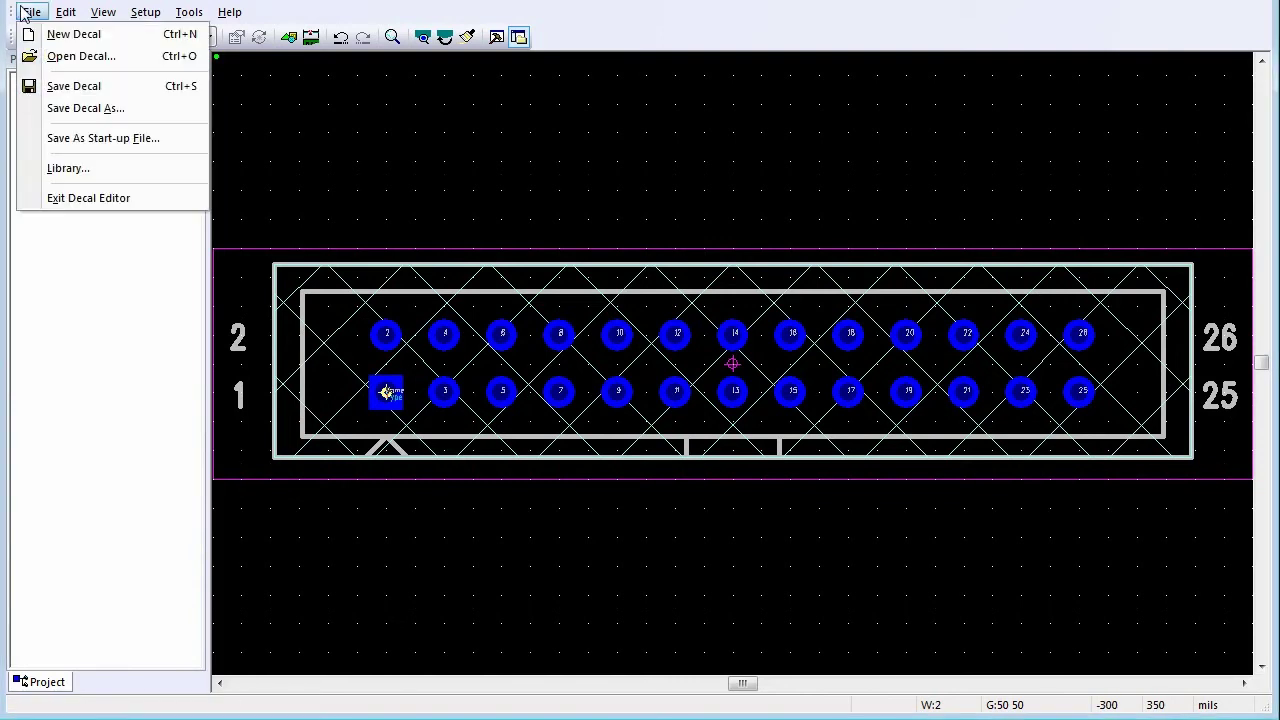
pyautogui.click(85, 88)
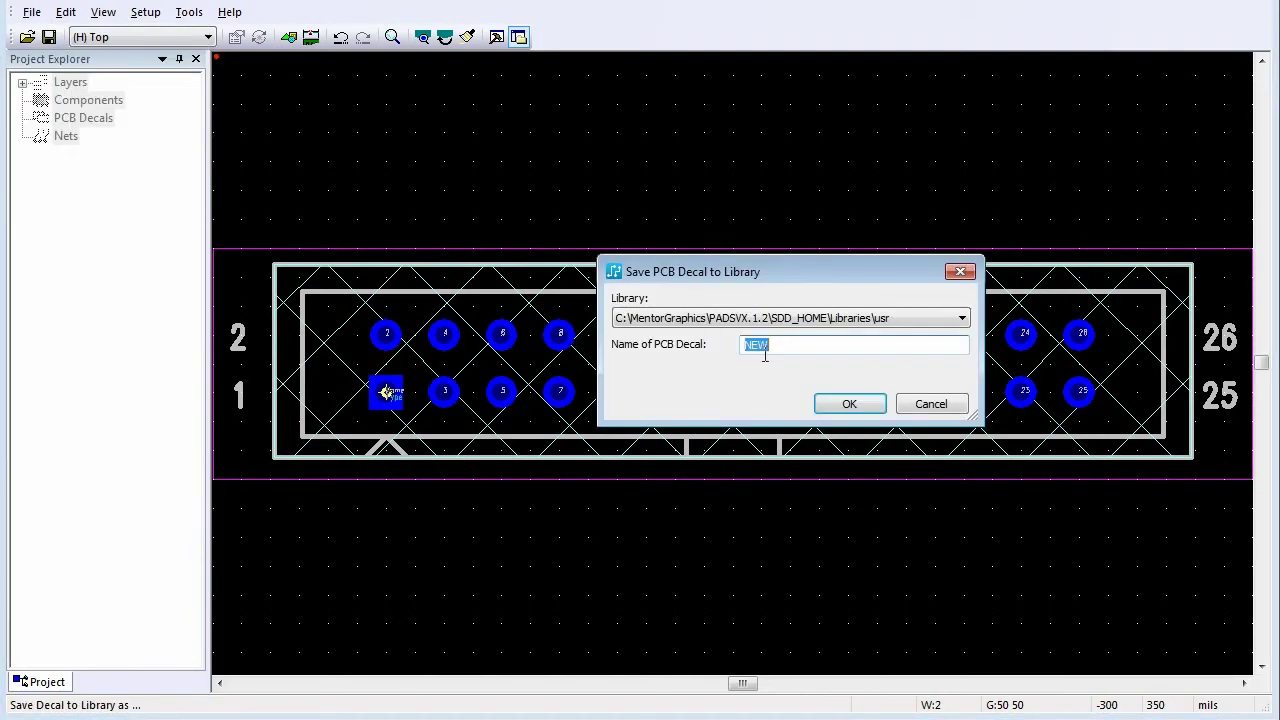
pyautogui.click(825, 349)
pyautogui.moveTo(829, 349); pyautogui.dragTo(735, 358)
pyautogui.write('26ribbonconn')
pyautogui.click(849, 404)
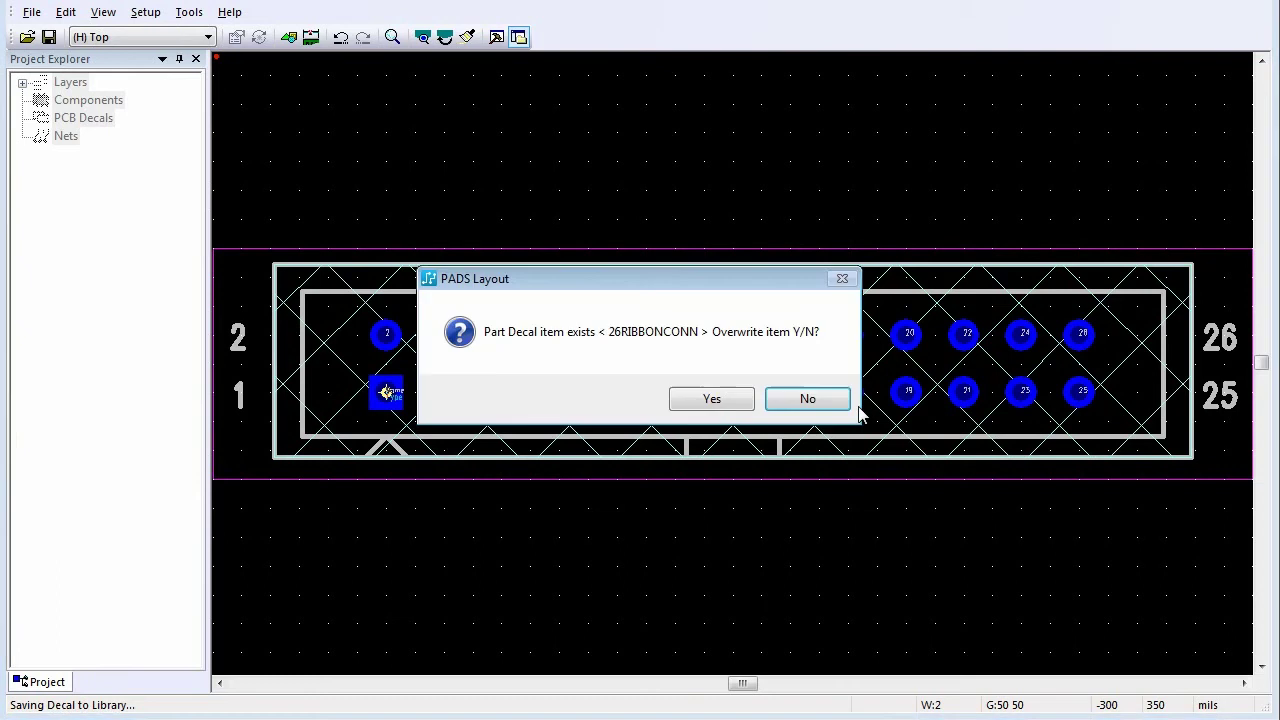